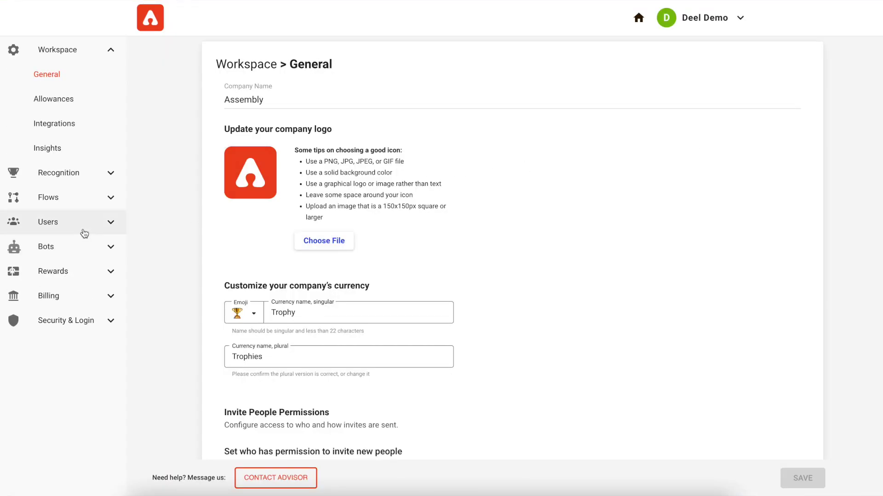
# From Users > Manage, search all integrations for 'de' and select Deel
pyautogui.click(47, 222)
pyautogui.click(48, 247)
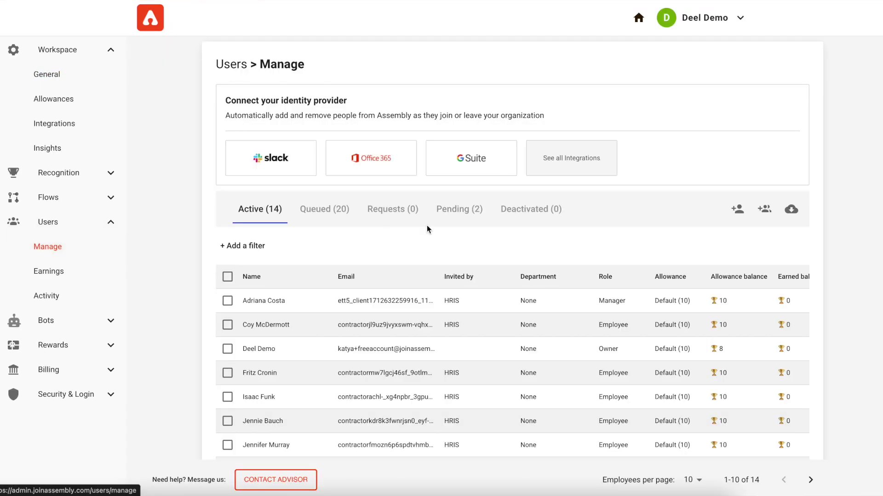
pyautogui.click(558, 160)
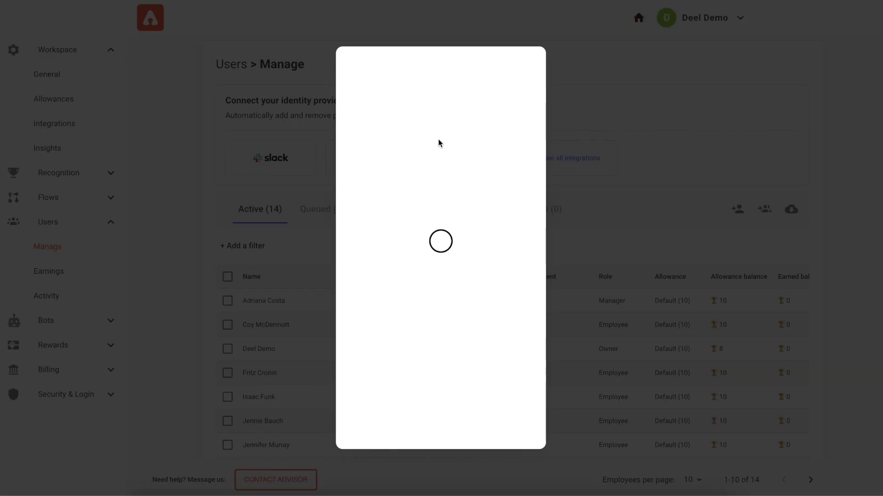
pyautogui.click(400, 113)
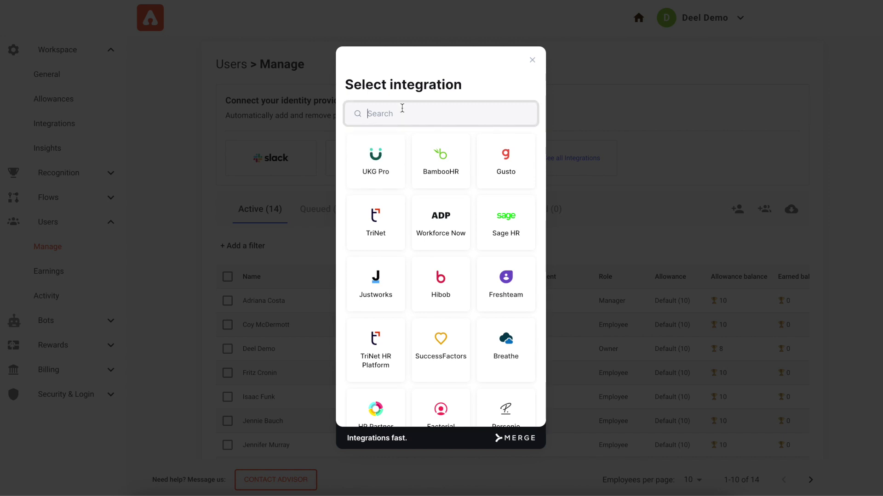
pyautogui.write('deel')
pyautogui.click(376, 159)
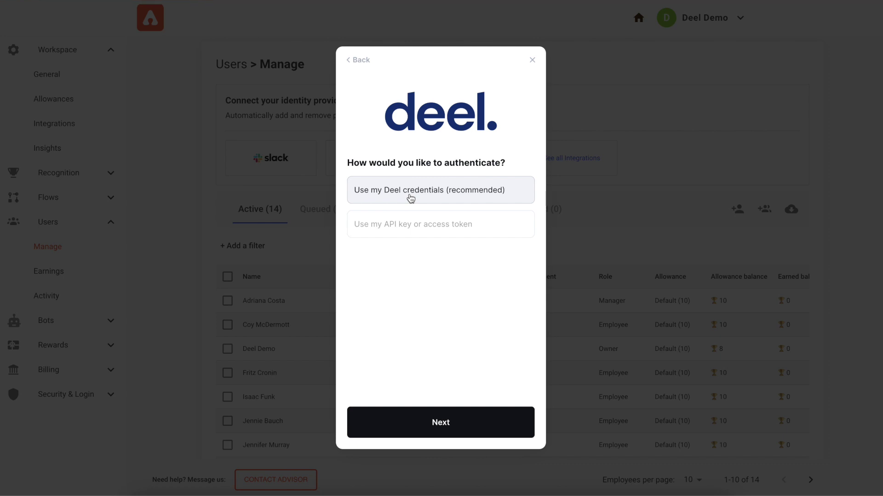
# Use Deel credentials, accept the requested data access and choose the Production account
pyautogui.click(412, 191)
pyautogui.click(480, 422)
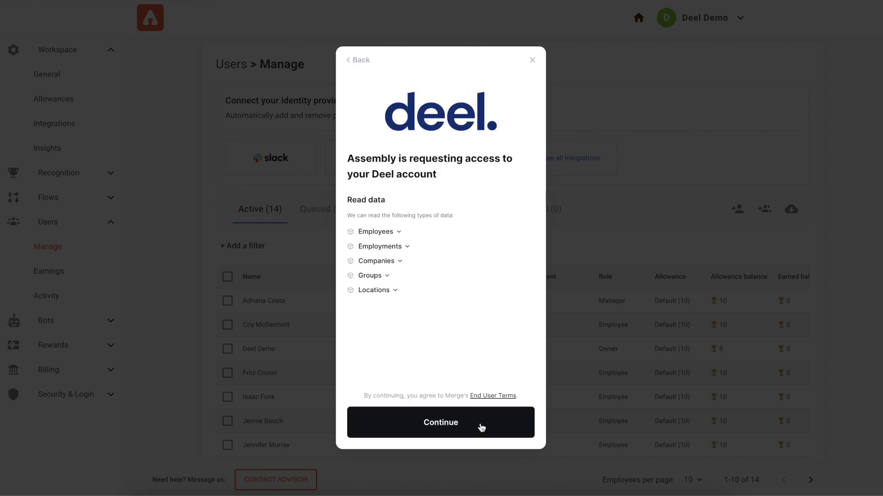
pyautogui.click(456, 424)
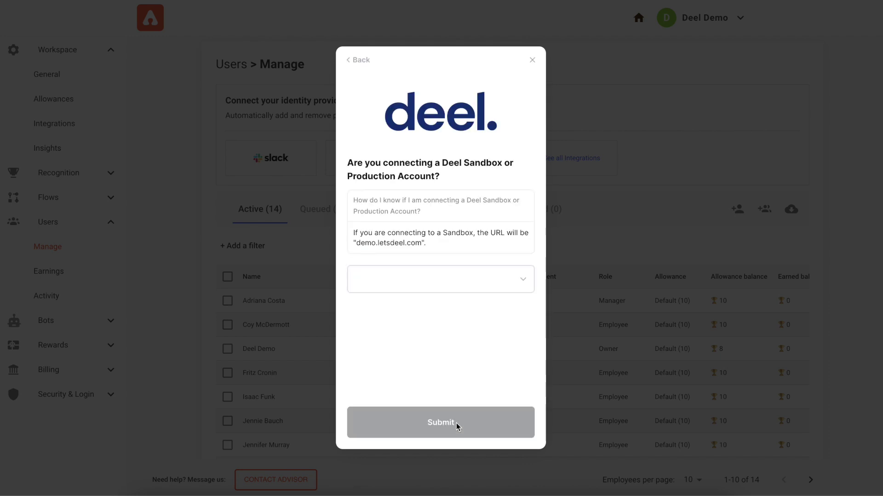
pyautogui.click(453, 286)
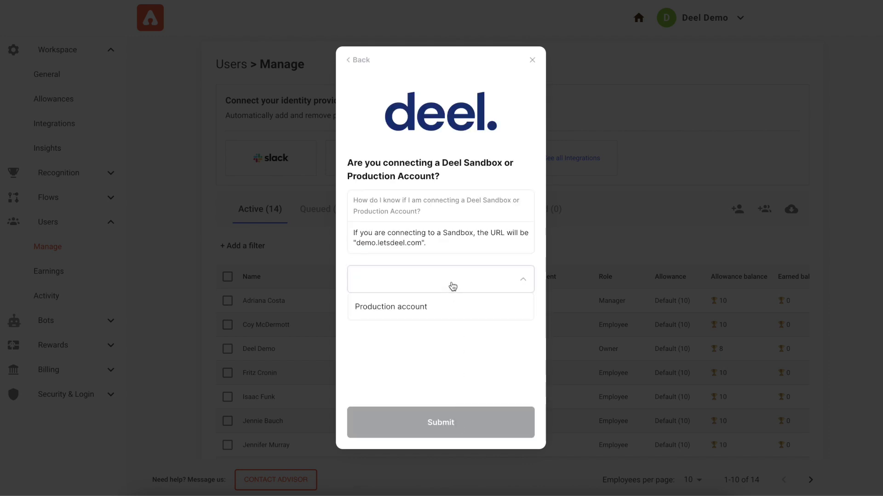
pyautogui.click(446, 307)
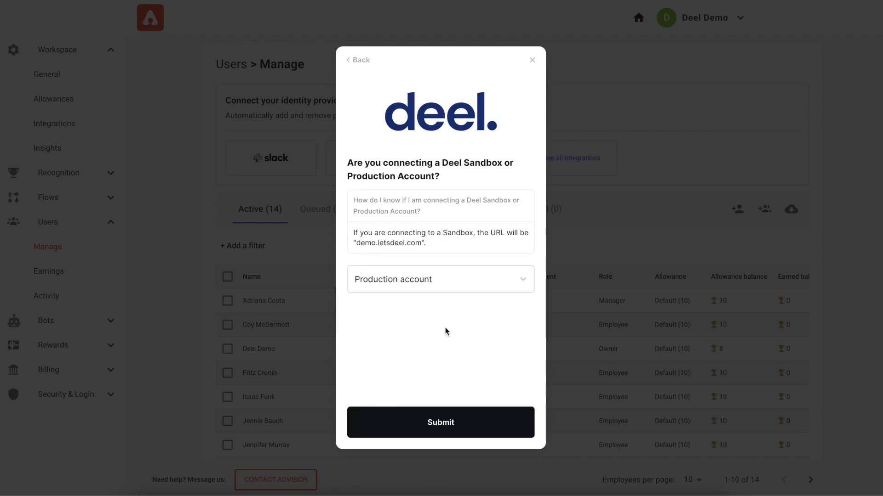
# Submit the Production account choice and continue once Deel authorization succeeds
pyautogui.click(453, 424)
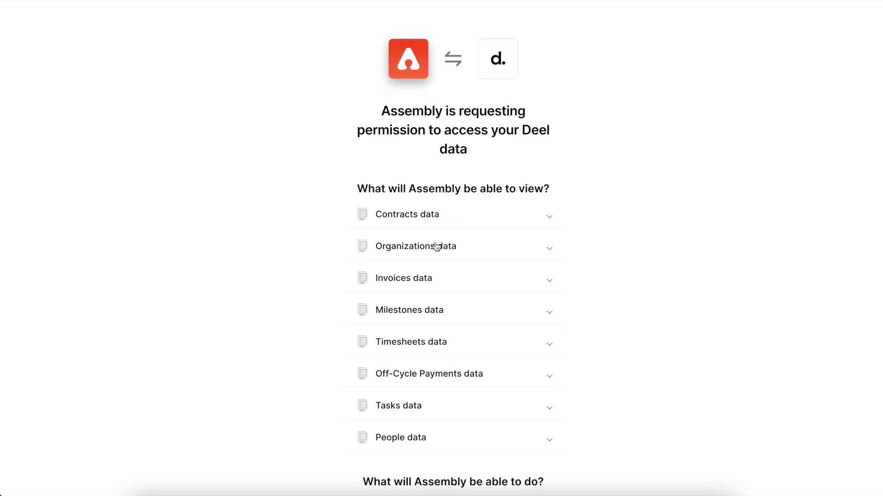
pyautogui.scroll(-5, 437, 247)
pyautogui.scroll(-3, 441, 276)
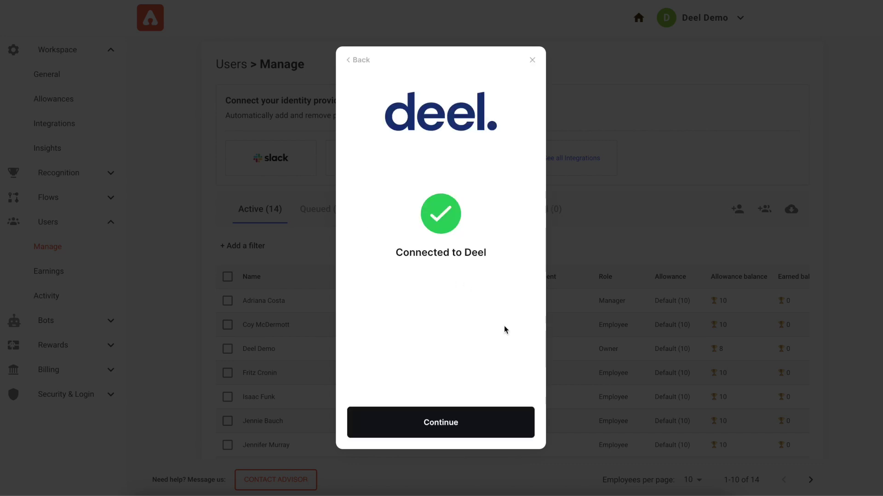
pyautogui.click(441, 422)
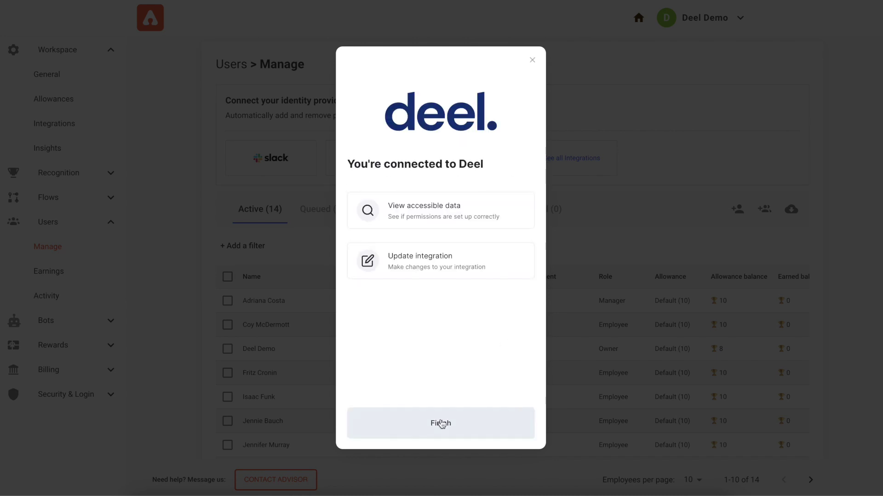
# Finish the Deel connection and choose to sync people from specific Deel groups
pyautogui.click(441, 424)
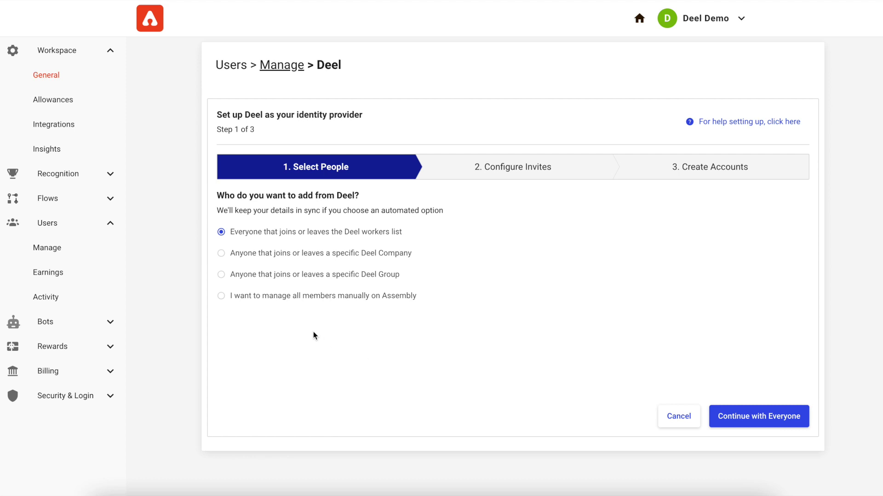
pyautogui.click(221, 255)
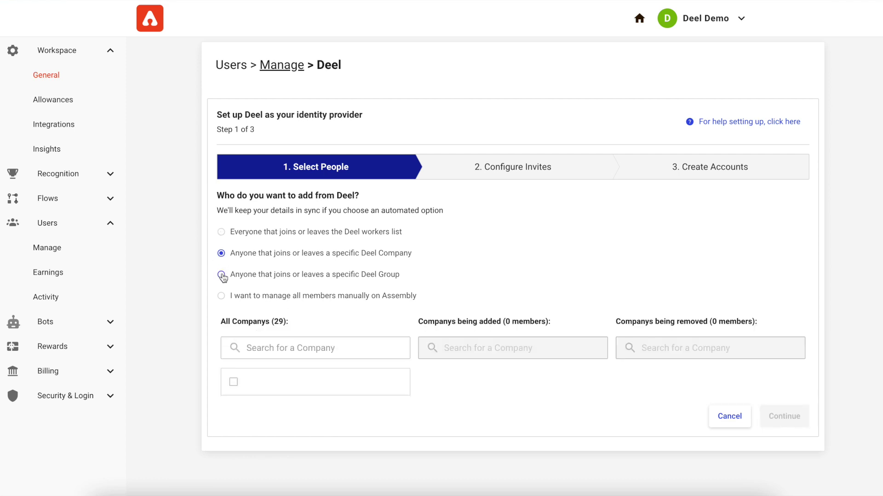
pyautogui.click(221, 275)
pyautogui.scroll(-3, 286, 362)
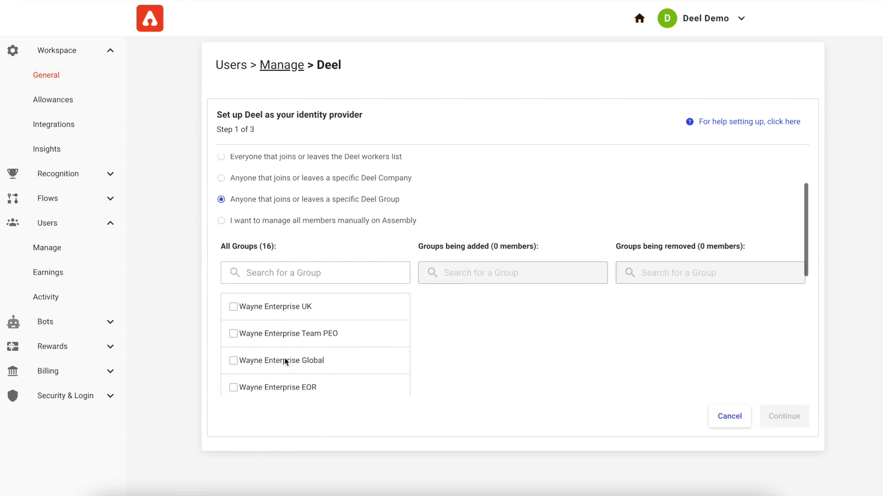
pyautogui.scroll(-2, 286, 362)
pyautogui.scroll(-2, 286, 362)
pyautogui.scroll(-2, 286, 361)
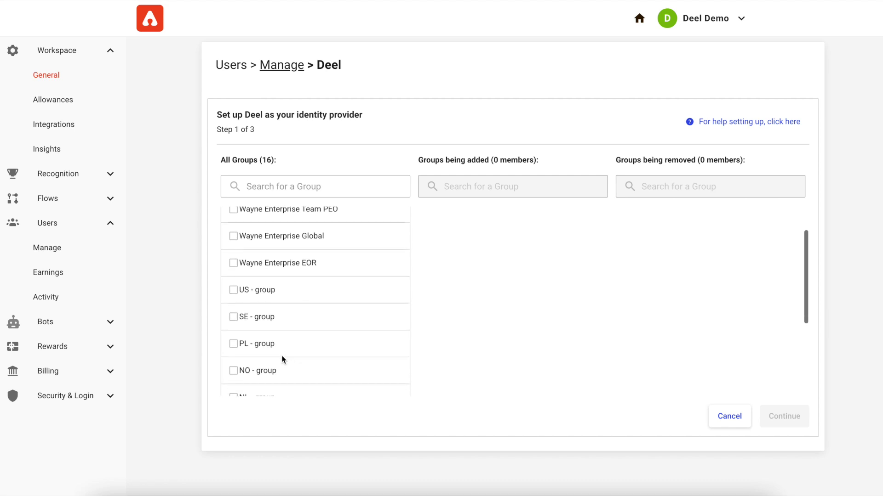
# Select Wayne Enterprise EOR, US - group, Team PEO, UK and Global, then continue
pyautogui.click(234, 264)
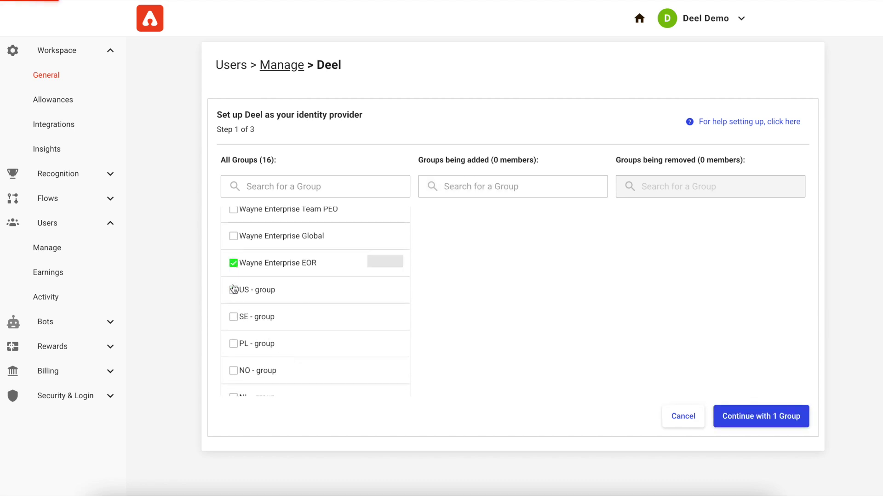
pyautogui.click(233, 291)
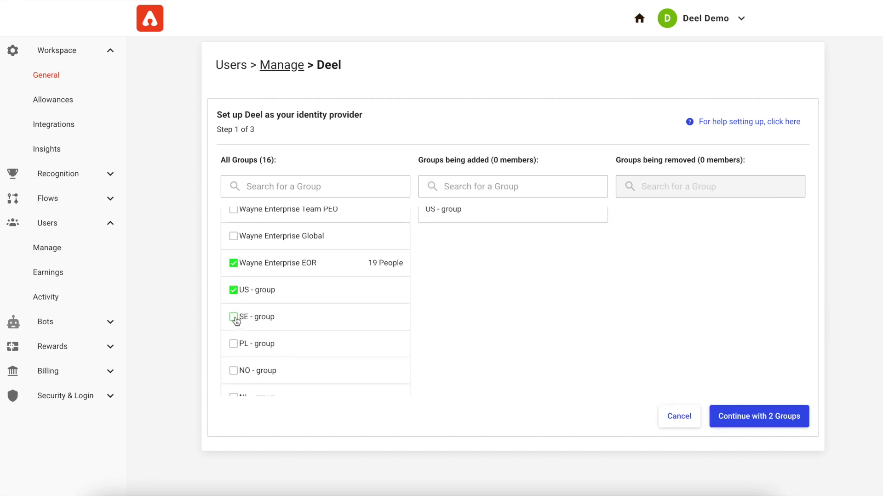
pyautogui.click(234, 211)
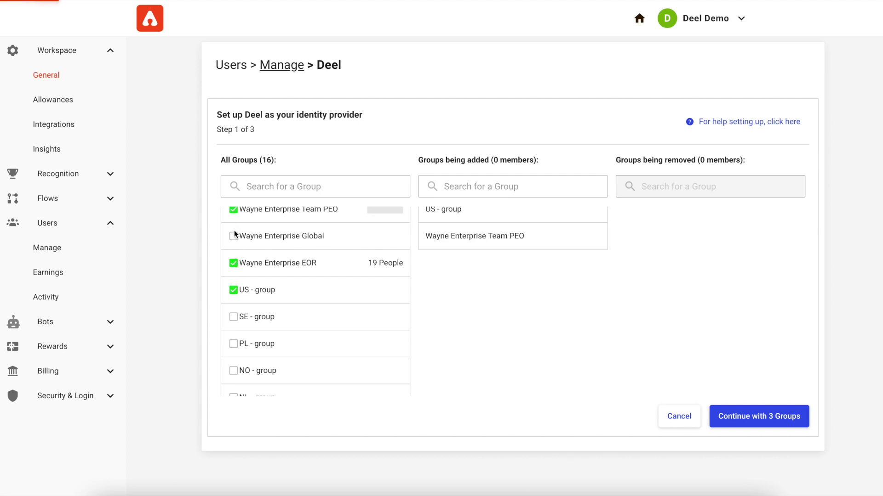
pyautogui.scroll(-4, 243, 289)
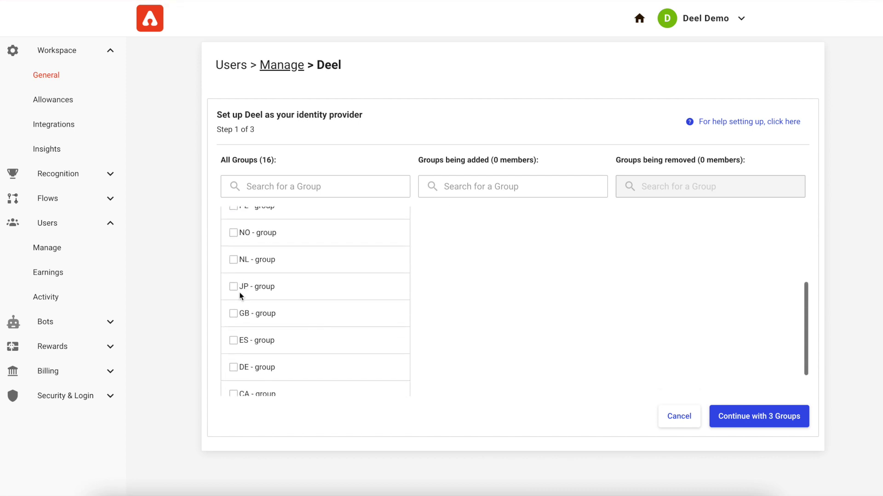
pyautogui.scroll(3, 236, 279)
pyautogui.scroll(3, 236, 278)
pyautogui.click(233, 263)
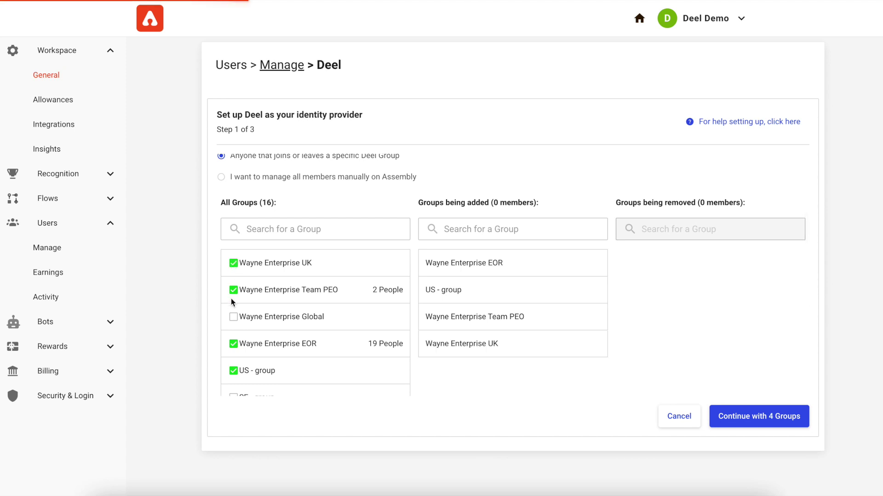
pyautogui.click(234, 317)
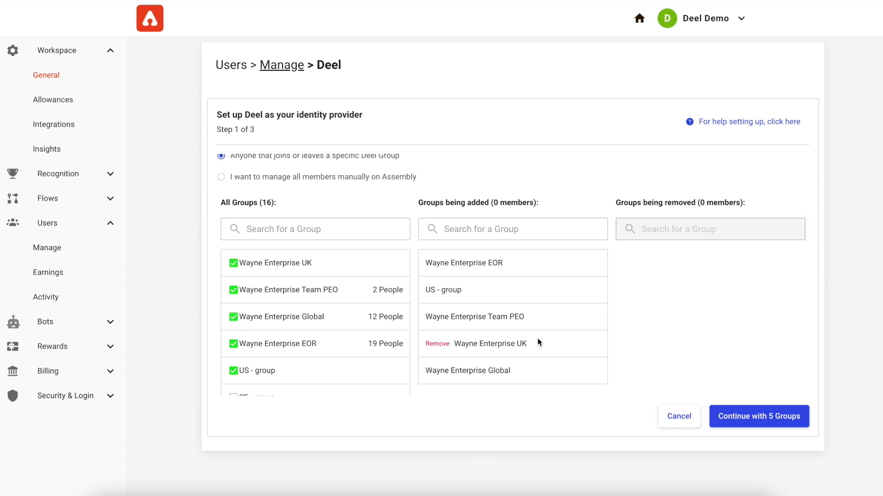
pyautogui.scroll(-3, 397, 313)
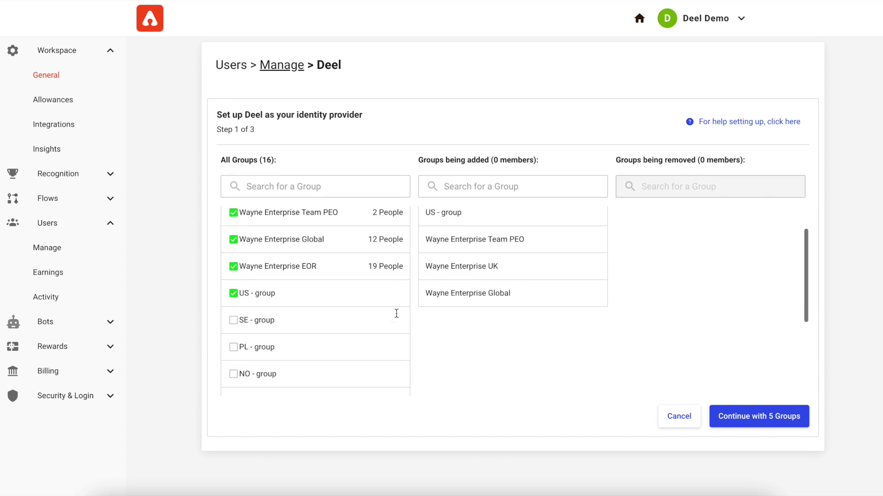
pyautogui.scroll(-3, 396, 314)
pyautogui.scroll(6, 396, 314)
pyautogui.click(759, 416)
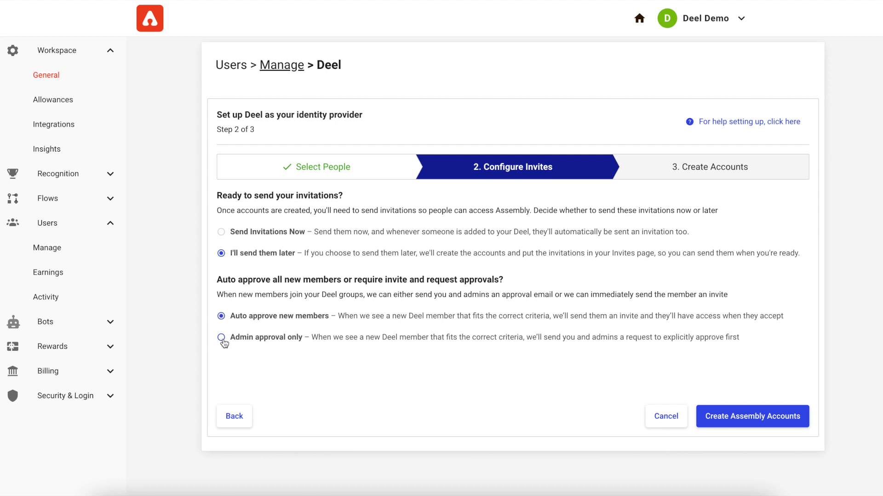
# Create the Assembly accounts with invites held for later, then view the 21 queued invites
pyautogui.click(745, 416)
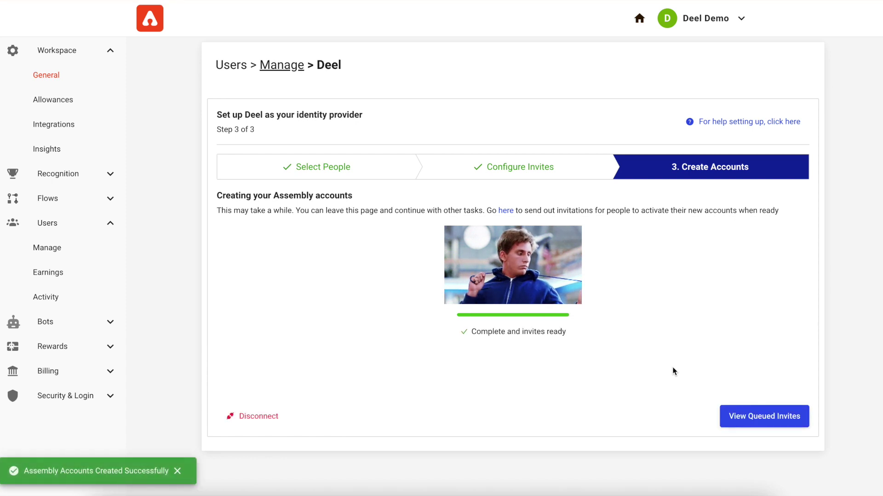
pyautogui.click(765, 416)
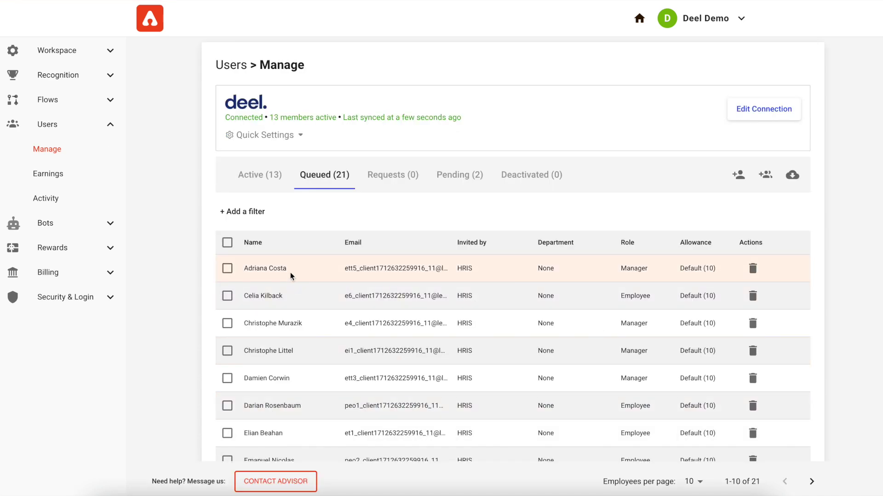
pyautogui.scroll(-1, 291, 273)
pyautogui.scroll(-1, 290, 274)
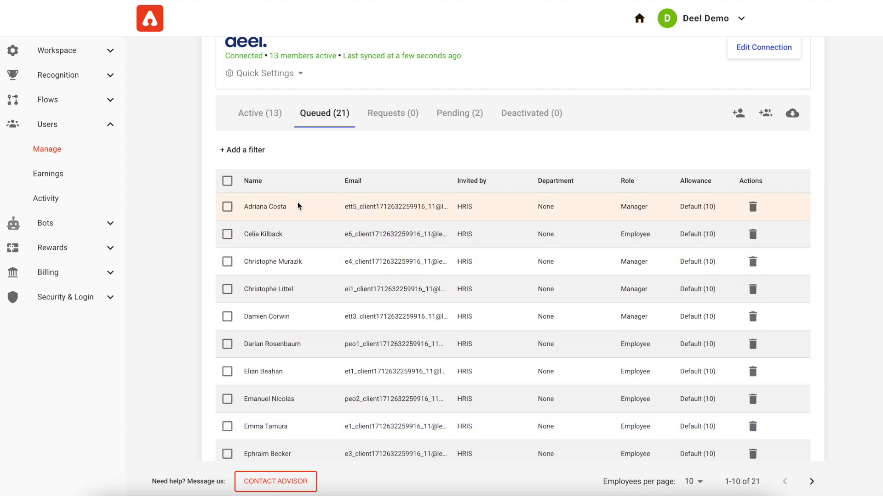
pyautogui.click(227, 207)
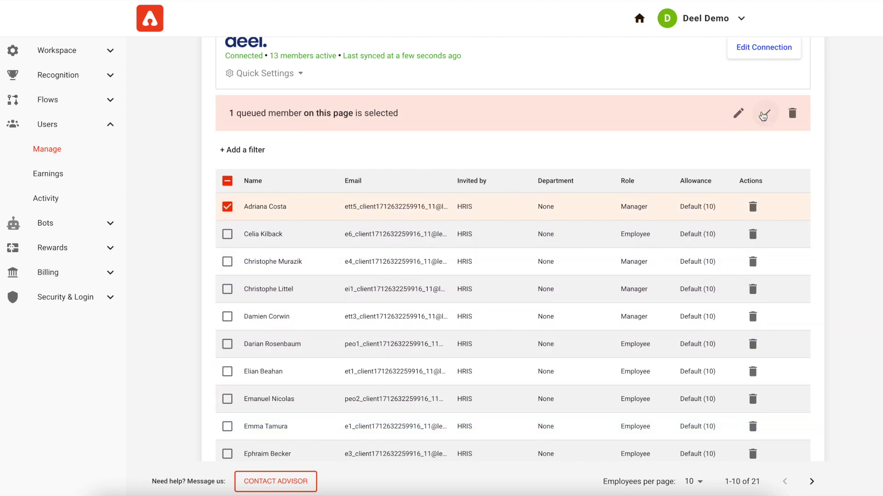
pyautogui.click(764, 114)
pyautogui.click(502, 289)
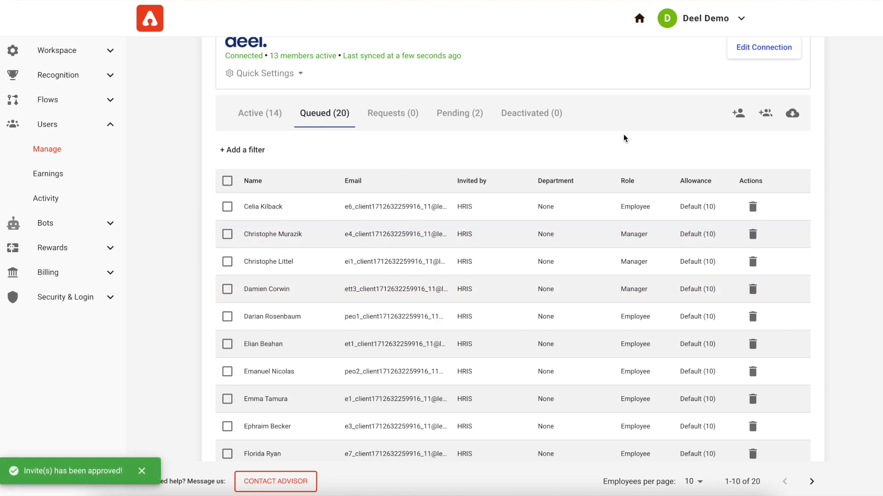
pyautogui.scroll(2, 624, 138)
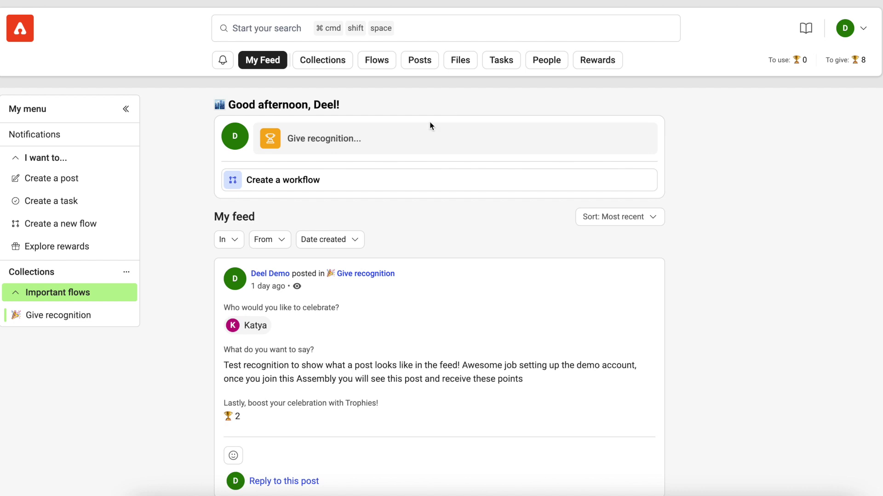
pyautogui.click(428, 138)
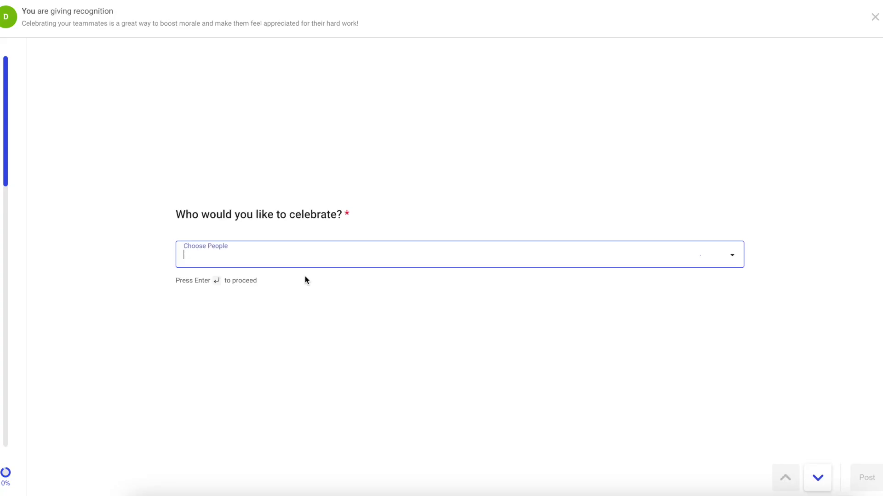
pyautogui.click(335, 250)
pyautogui.click(302, 284)
pyautogui.press('Return')
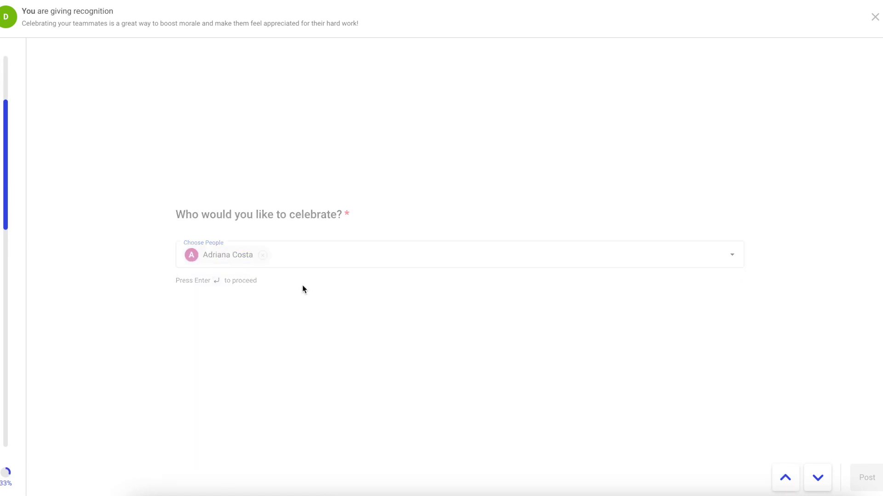
pyautogui.write("Amazing job with the presentation today, Adriana! You kept the entire room engaged and answered all of the attendee's questions thoroughly and incredibly thoughtfully. You are an incredible leader at this company!")
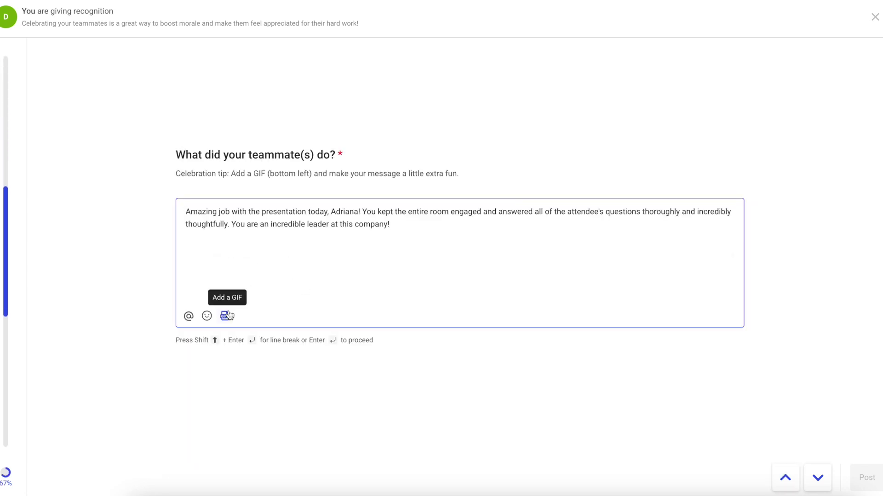
# Attach a GIF from the 'leader' search, award 4 trophies and post the recognition
pyautogui.click(224, 316)
pyautogui.write('eader')
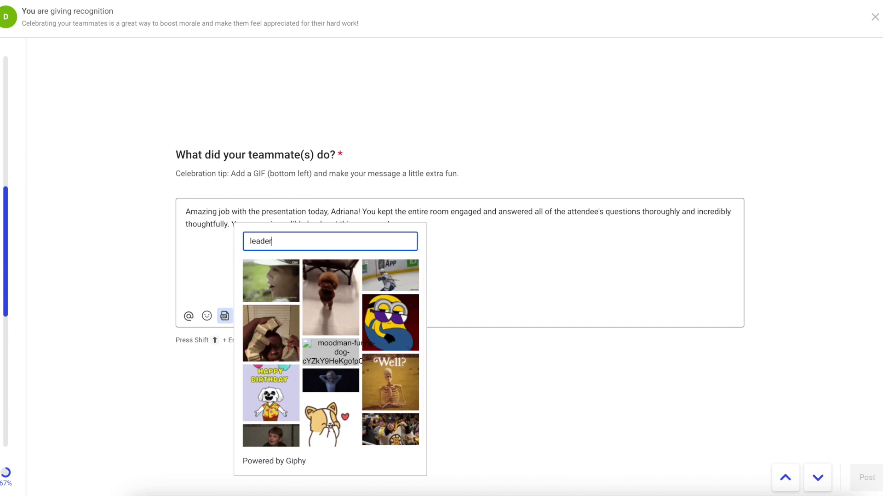
pyautogui.click(270, 311)
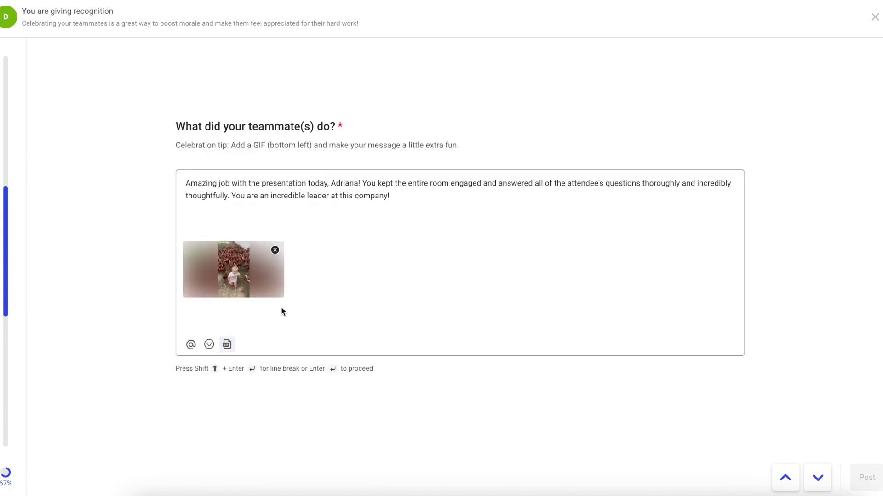
pyautogui.press('Return')
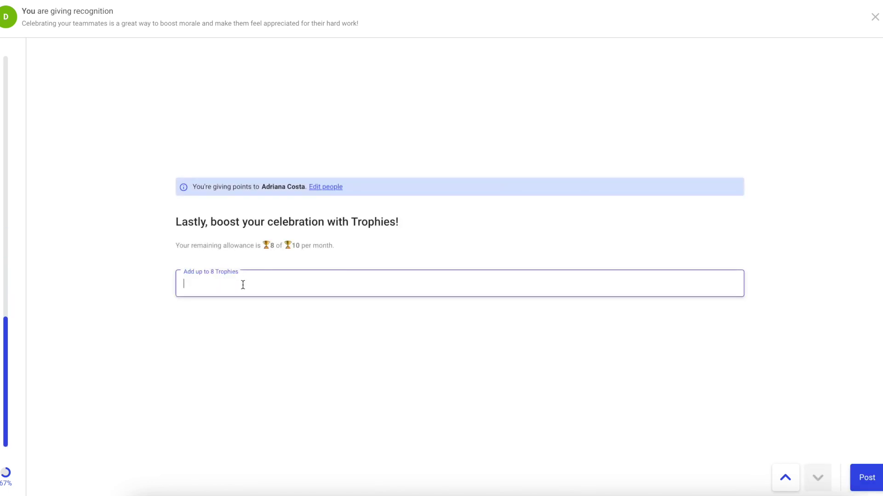
pyautogui.write('4')
pyautogui.click(867, 478)
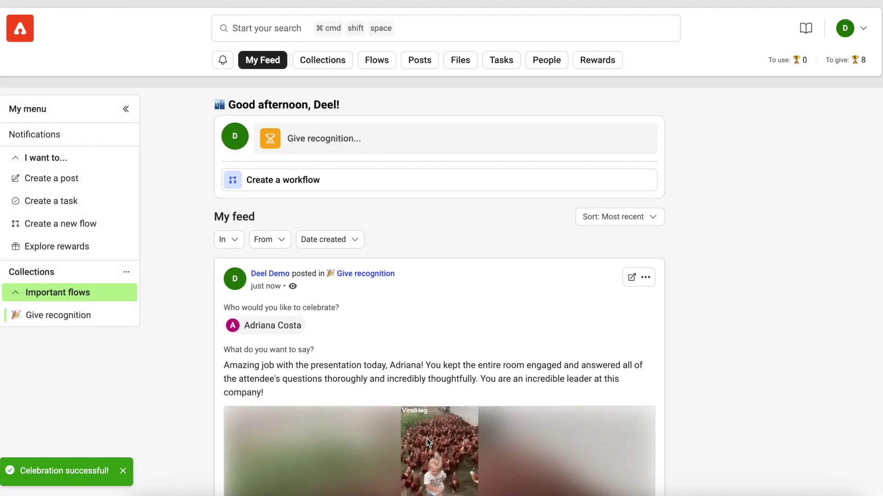
pyautogui.scroll(-3, 375, 366)
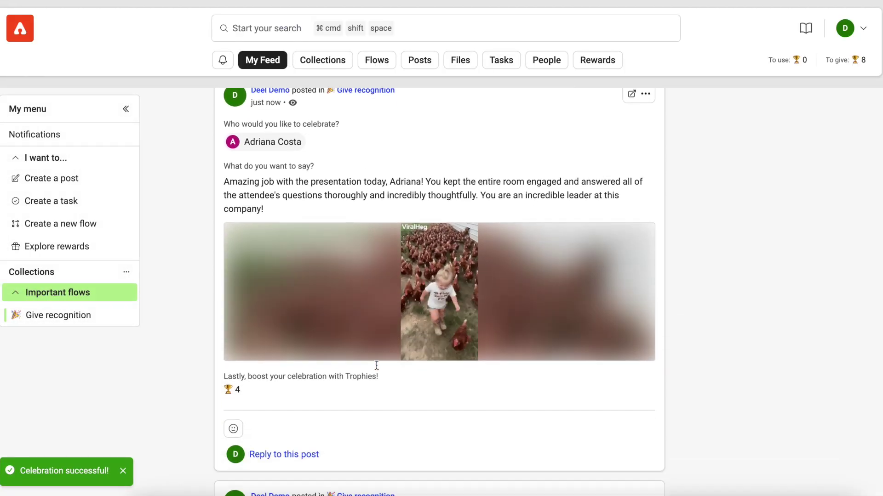
pyautogui.click(274, 443)
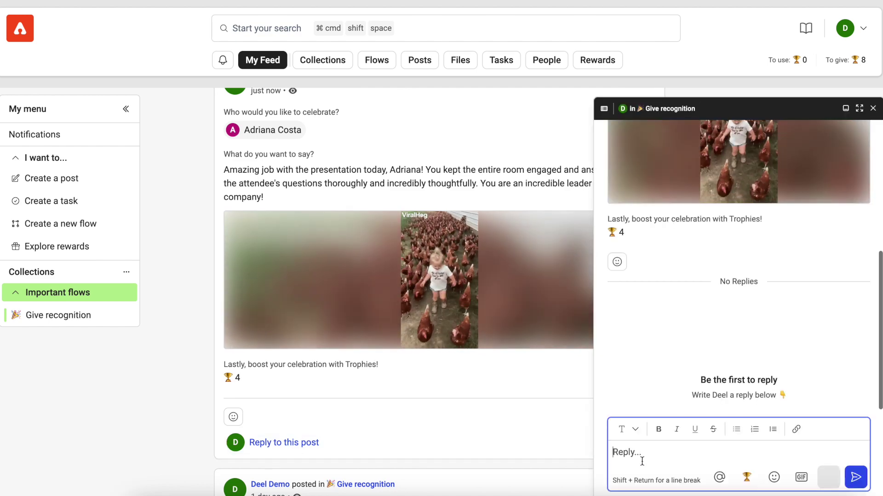
pyautogui.write('give ex')
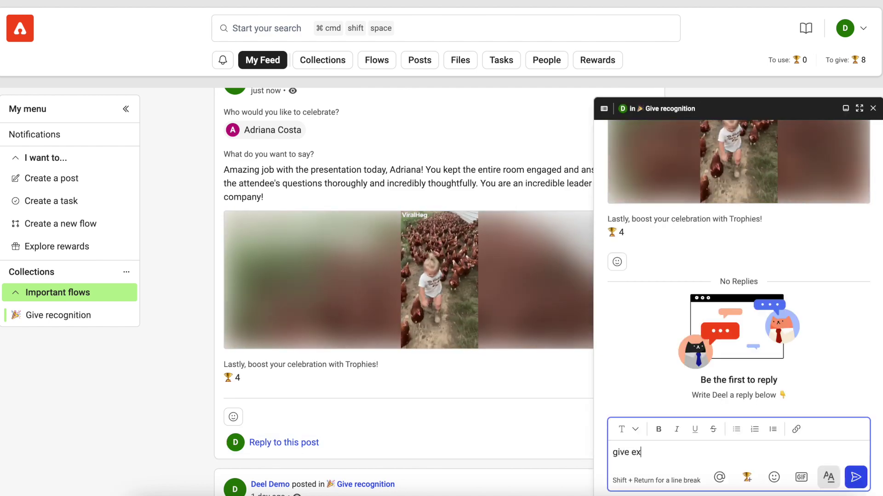
pyautogui.write('tra points here @ad')
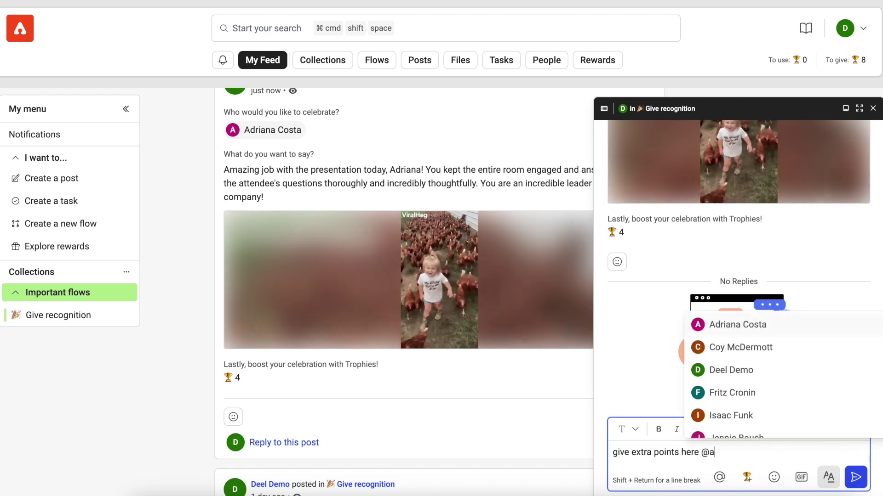
pyautogui.press('Return')
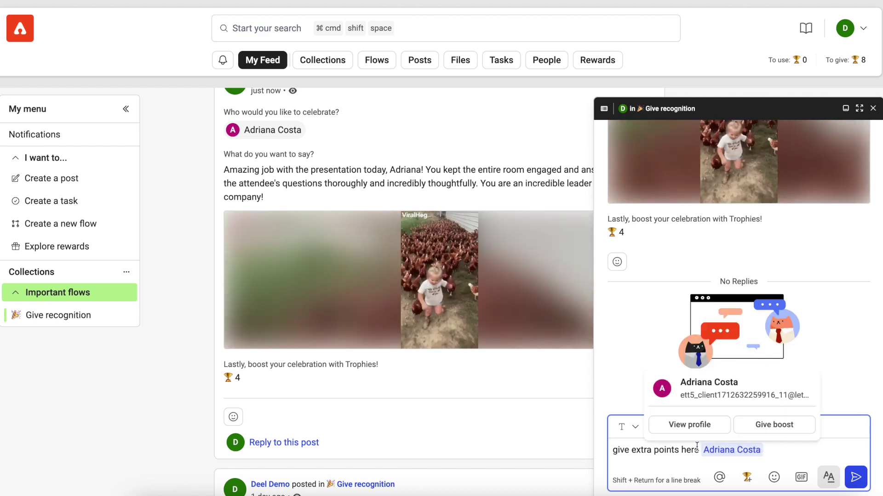
pyautogui.write('to')
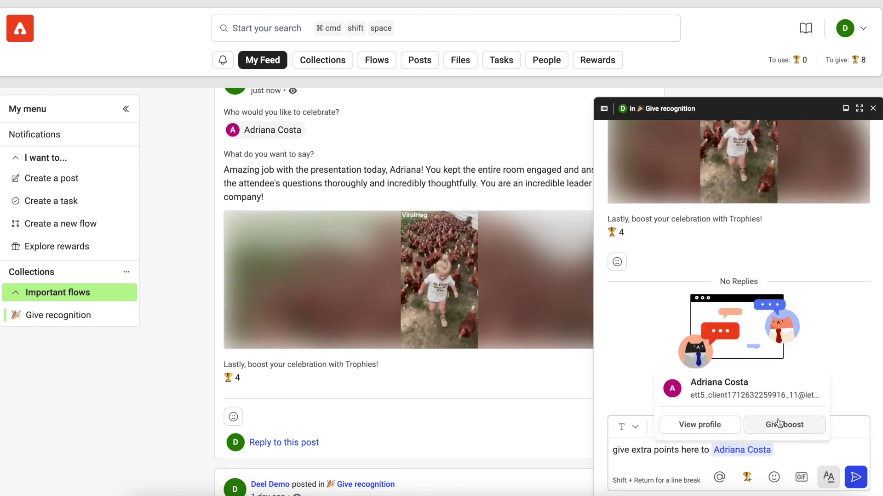
pyautogui.click(782, 424)
pyautogui.click(741, 348)
pyautogui.write('1')
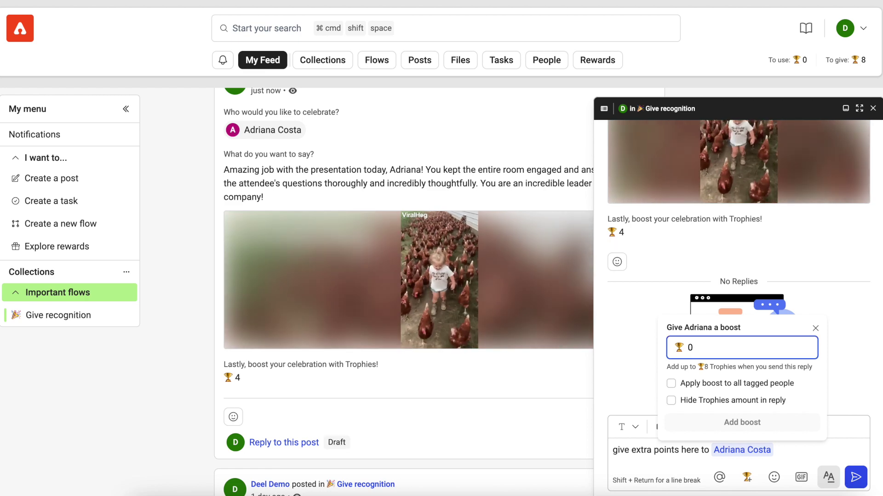
pyautogui.click(742, 422)
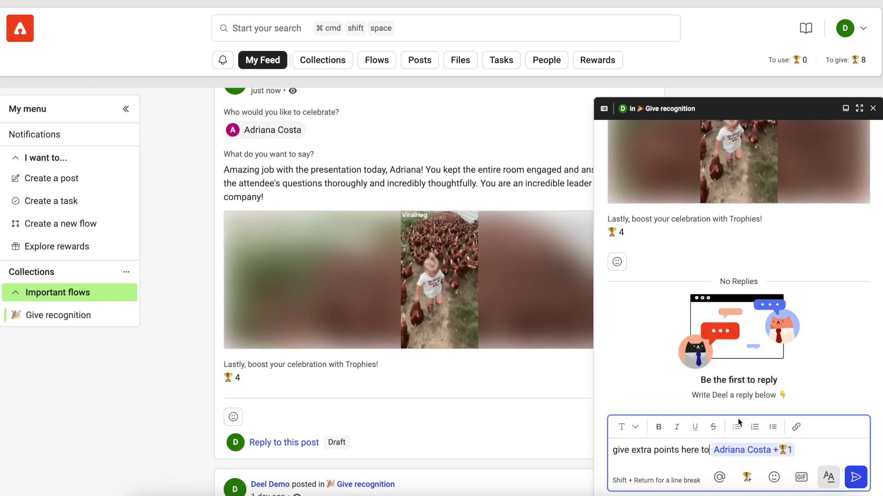
pyautogui.click(856, 477)
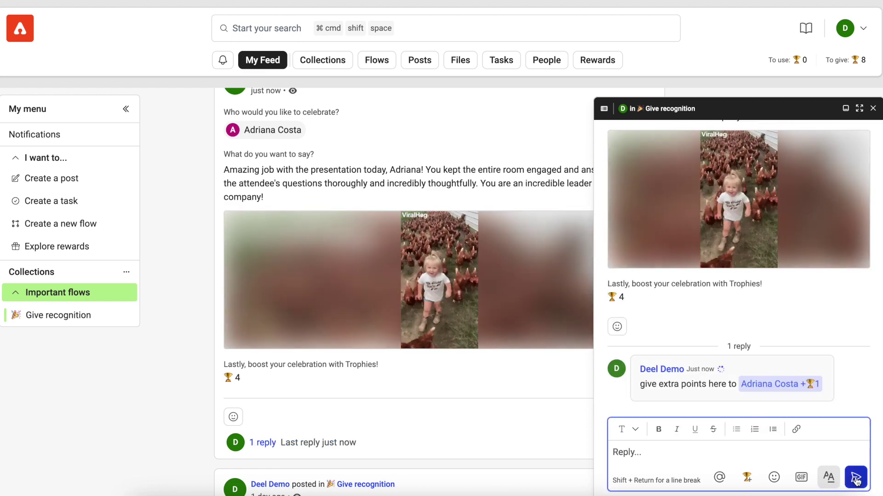
pyautogui.click(874, 109)
pyautogui.scroll(5, 376, 221)
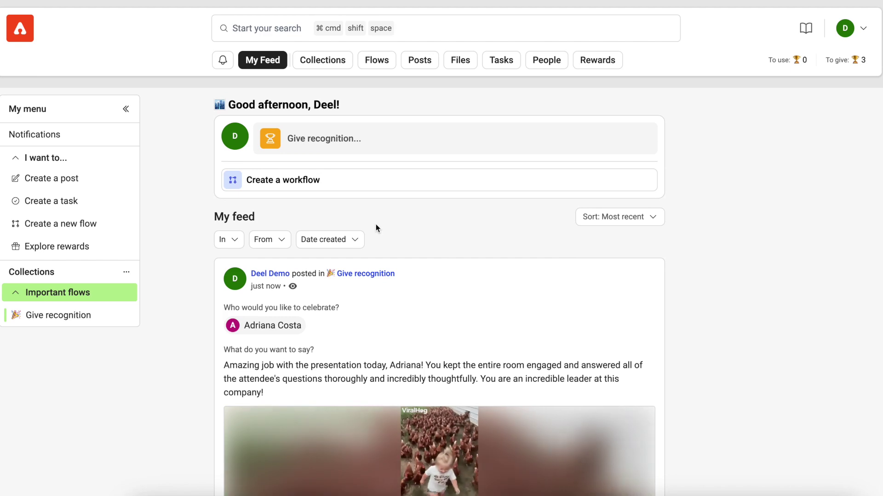
# Change the rewards country filter from Spain to United States, then return to My Feed
pyautogui.click(597, 60)
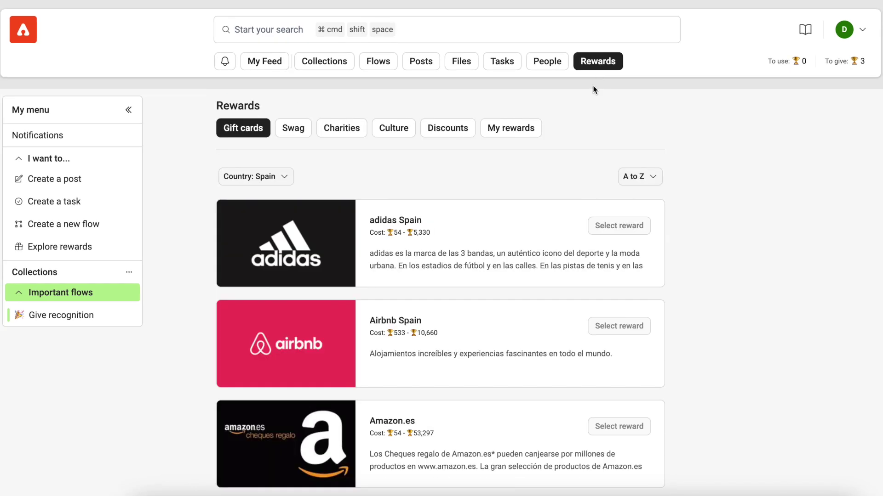
pyautogui.scroll(-3, 543, 234)
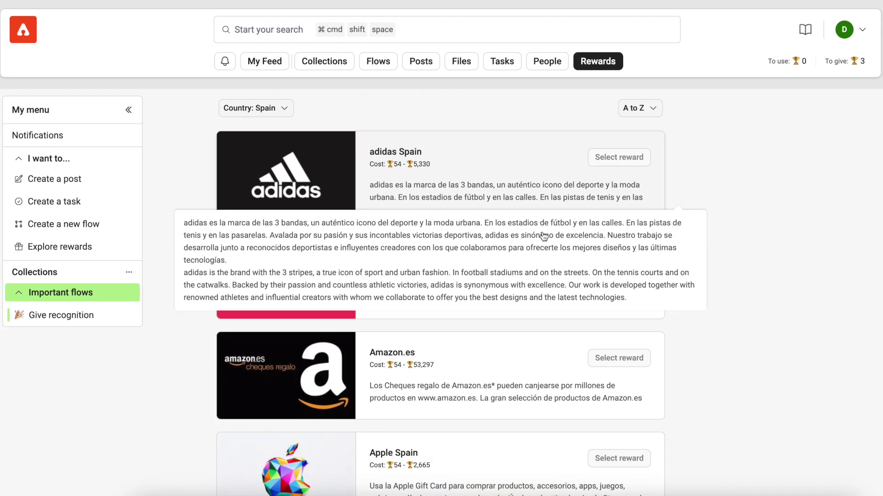
pyautogui.scroll(-4, 543, 233)
pyautogui.scroll(-4, 543, 233)
pyautogui.scroll(-3, 542, 233)
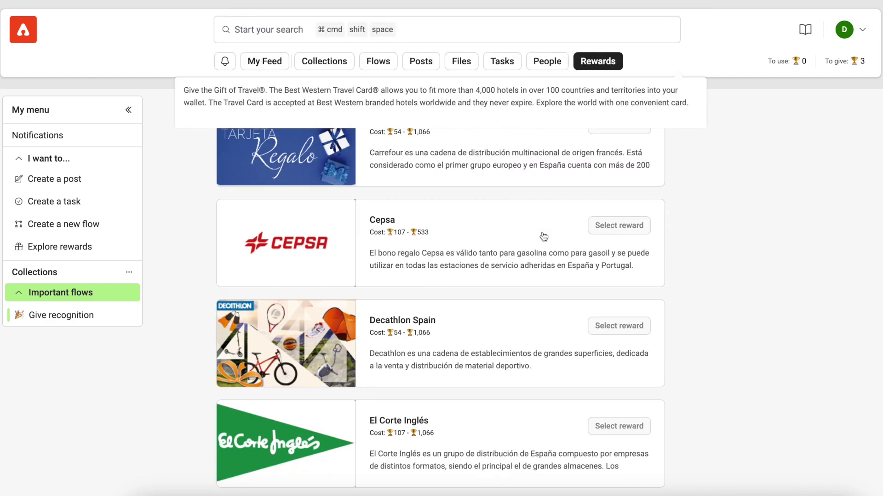
pyautogui.scroll(-2, 543, 234)
pyautogui.scroll(-3, 543, 233)
pyautogui.scroll(10, 543, 233)
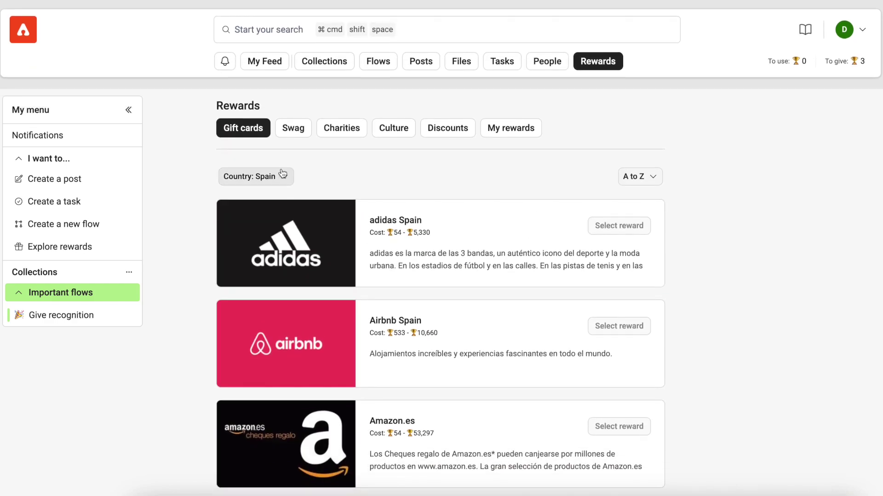
pyautogui.click(282, 176)
pyautogui.click(296, 205)
pyautogui.write('uni')
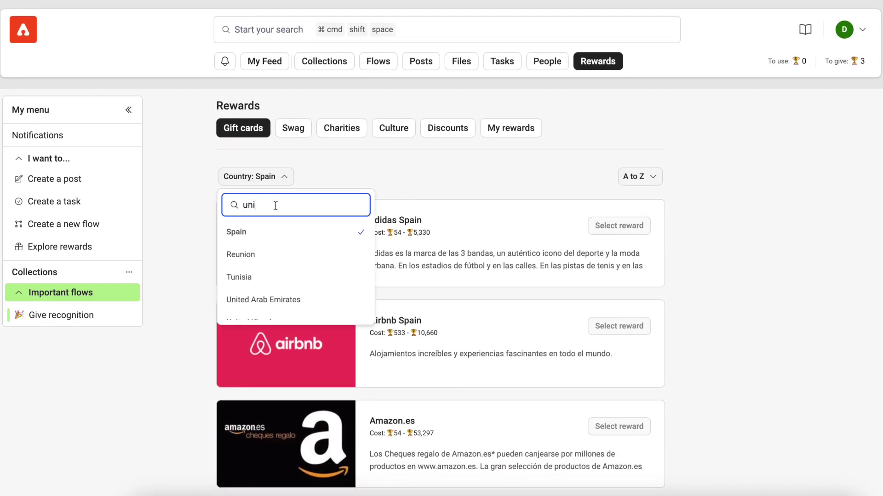
pyautogui.write('ted s')
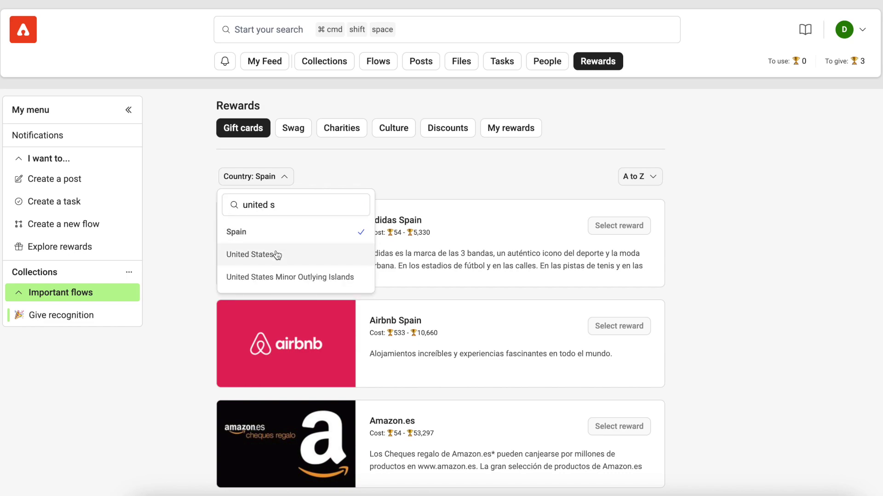
pyautogui.click(251, 254)
pyautogui.scroll(-5, 562, 273)
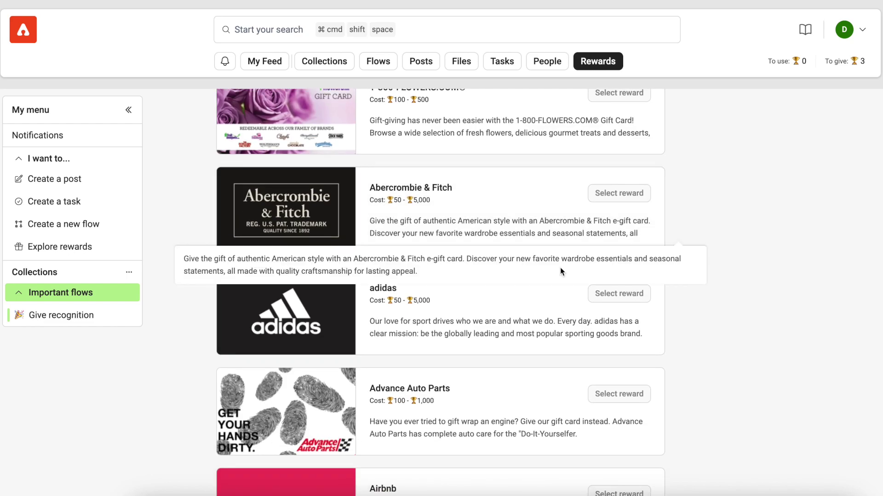
pyautogui.scroll(-5, 562, 272)
pyautogui.scroll(-5, 561, 272)
pyautogui.scroll(-5, 561, 272)
pyautogui.scroll(-5, 561, 272)
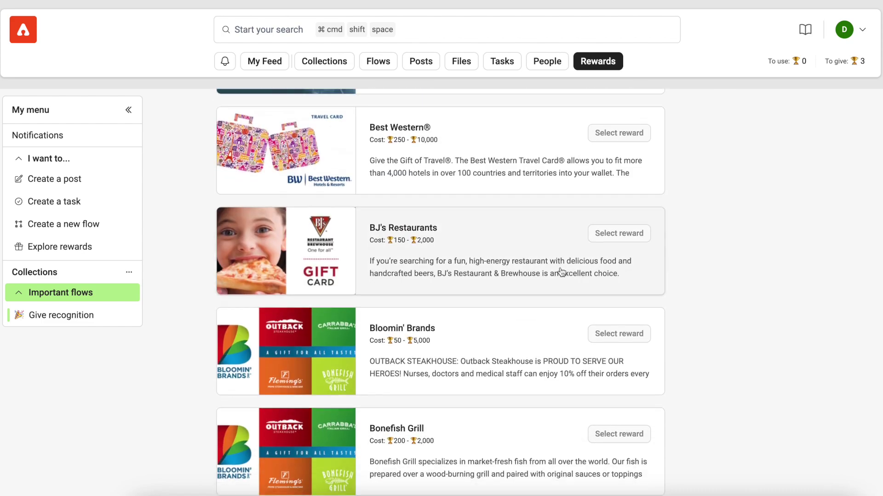
pyautogui.scroll(-5, 562, 272)
pyautogui.scroll(-2, 562, 273)
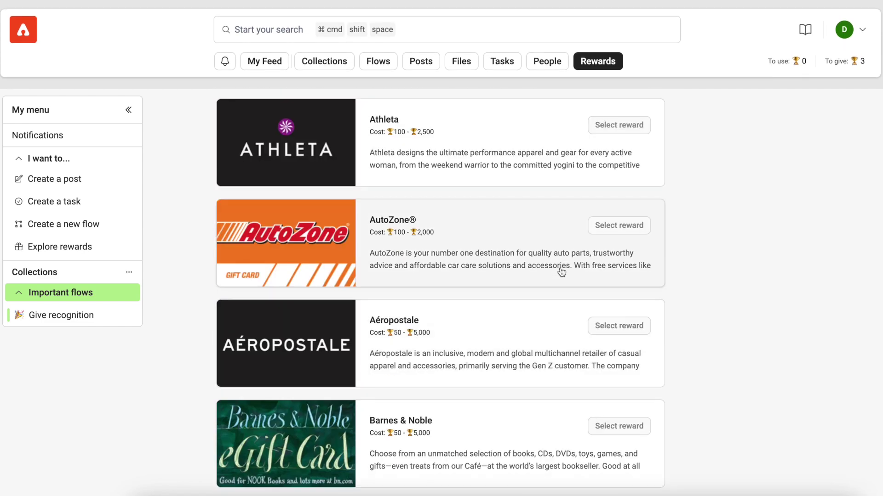
pyautogui.scroll(5, 561, 272)
pyautogui.scroll(5, 532, 207)
pyautogui.scroll(2, 532, 179)
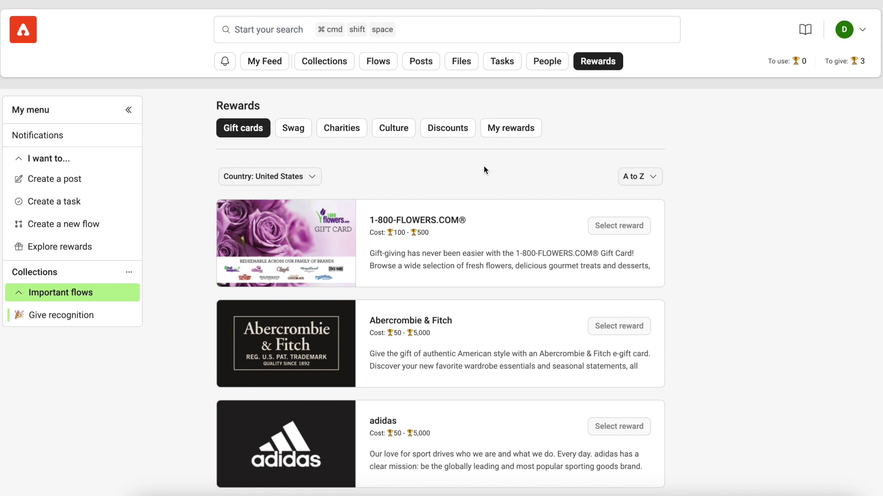
pyautogui.click(264, 61)
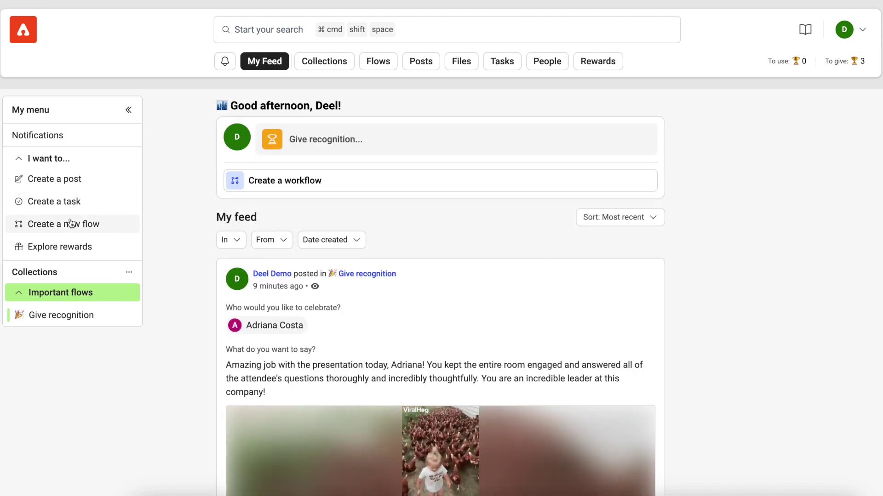
# Search flow templates for 'contest' and create a flow from Sales Contest
pyautogui.click(64, 223)
pyautogui.moveTo(358, 318)
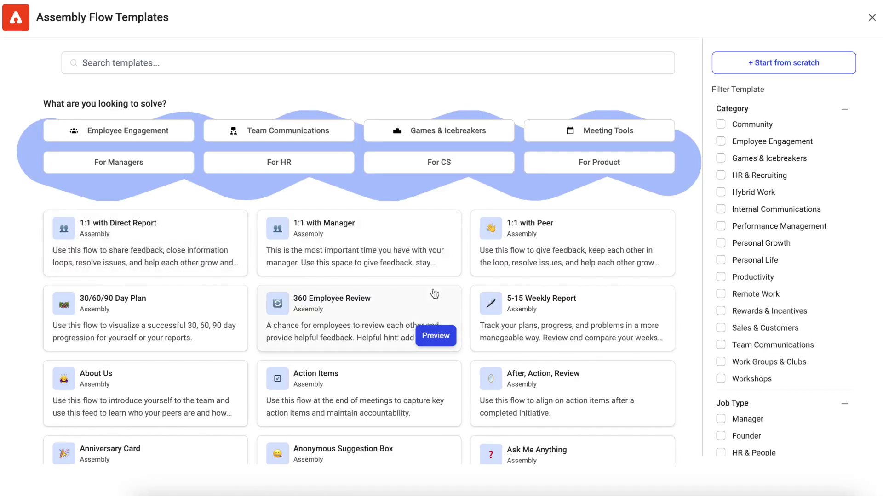
pyautogui.scroll(-2, 435, 295)
pyautogui.scroll(-1, 435, 295)
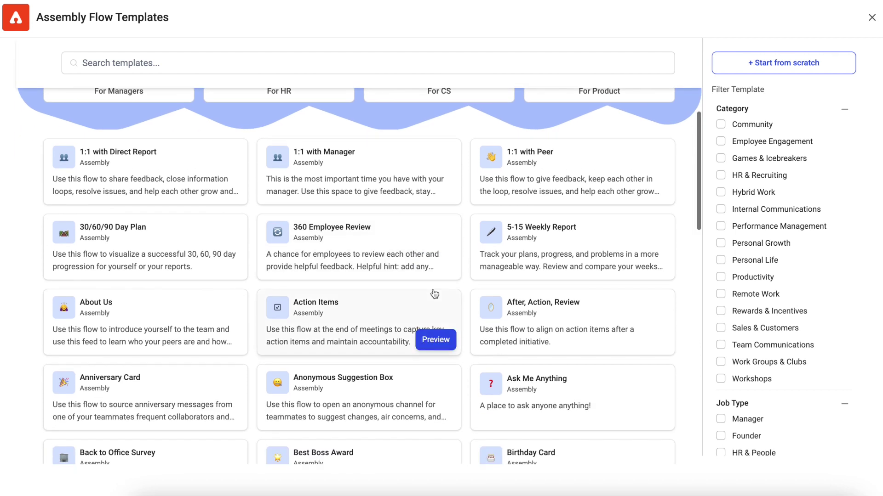
pyautogui.scroll(3, 434, 295)
pyautogui.click(170, 62)
pyautogui.write('contest')
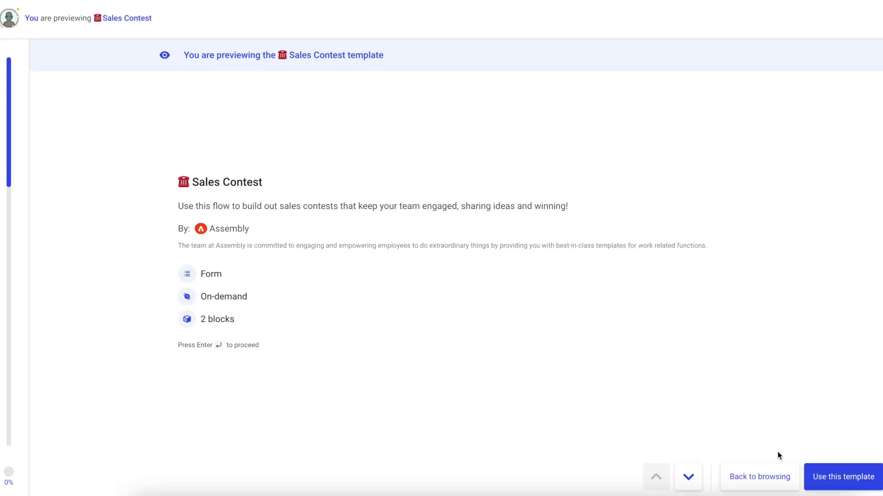
pyautogui.click(833, 477)
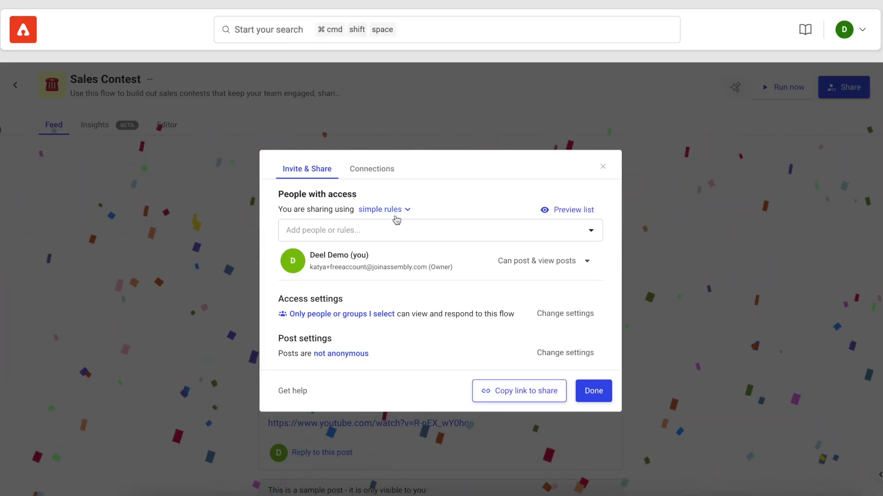
# Add a 'Department is Sales' sharing rule to the flow and save the permissions
pyautogui.click(392, 230)
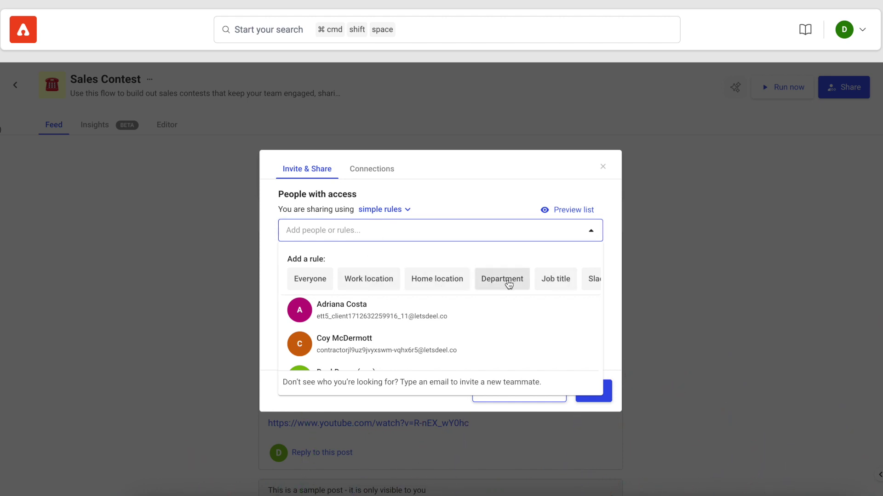
pyautogui.click(509, 280)
pyautogui.click(459, 231)
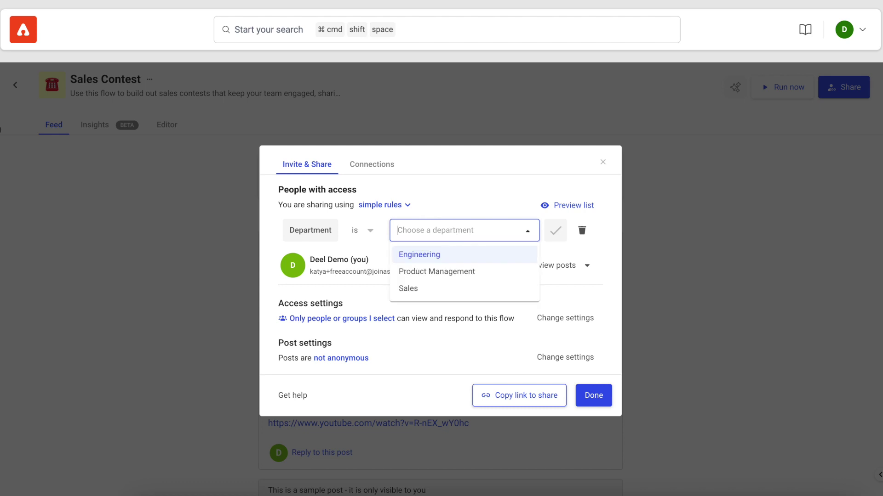
pyautogui.write('sal')
pyautogui.click(453, 258)
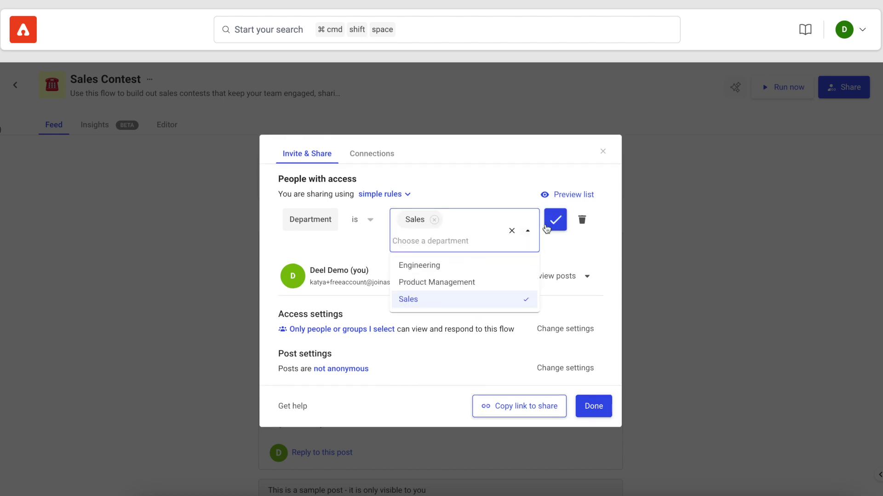
pyautogui.click(547, 230)
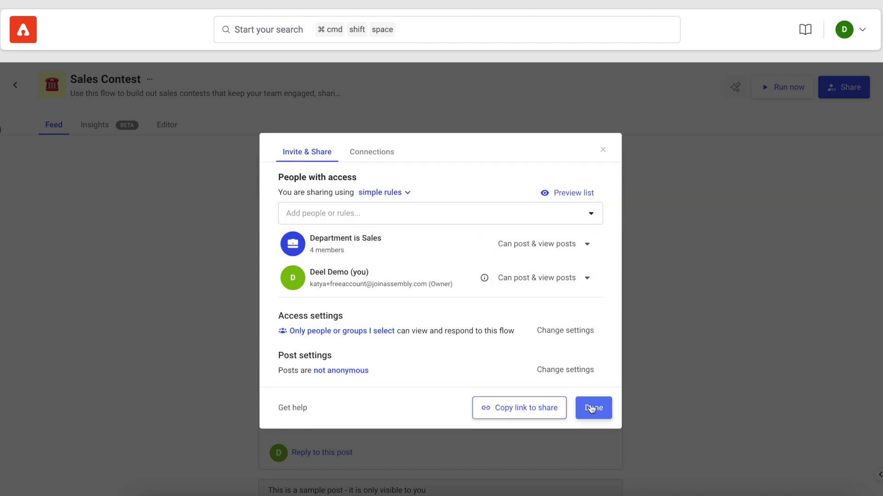
pyautogui.click(592, 409)
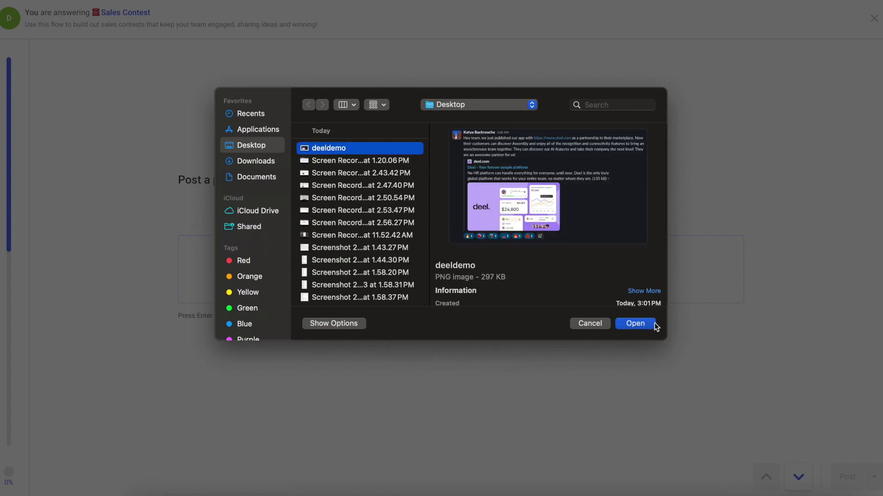
# Submit a Sales Contest answer with deeldemo.png attached and a note on what worked well
pyautogui.click(636, 324)
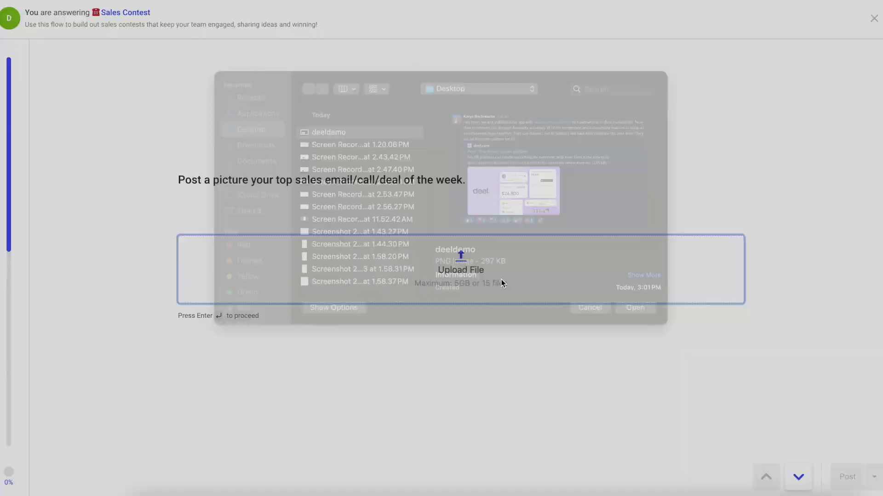
pyautogui.press('Return')
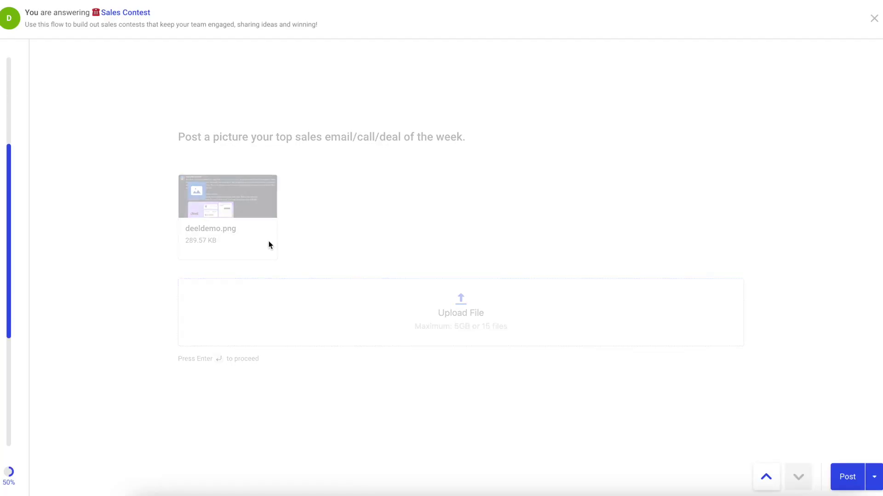
pyautogui.write('Your team can post in this workflow and everyone can share their accomplishments and engage with each other on the posts!')
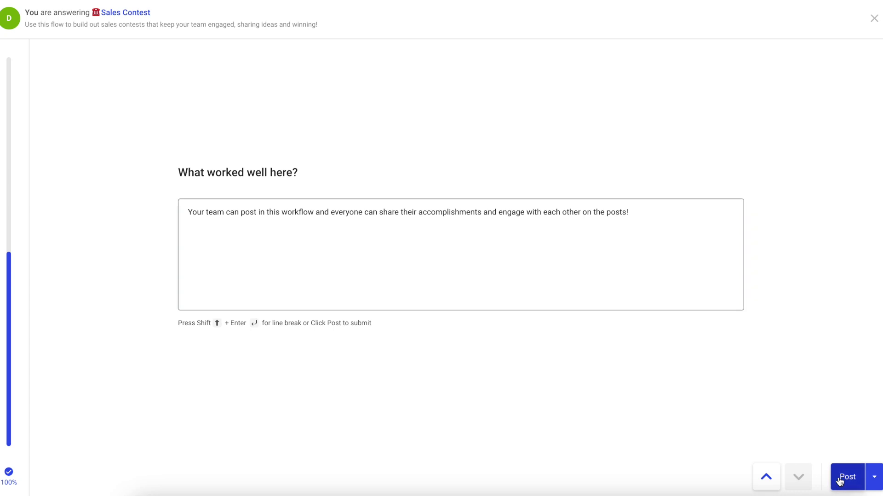
pyautogui.click(847, 476)
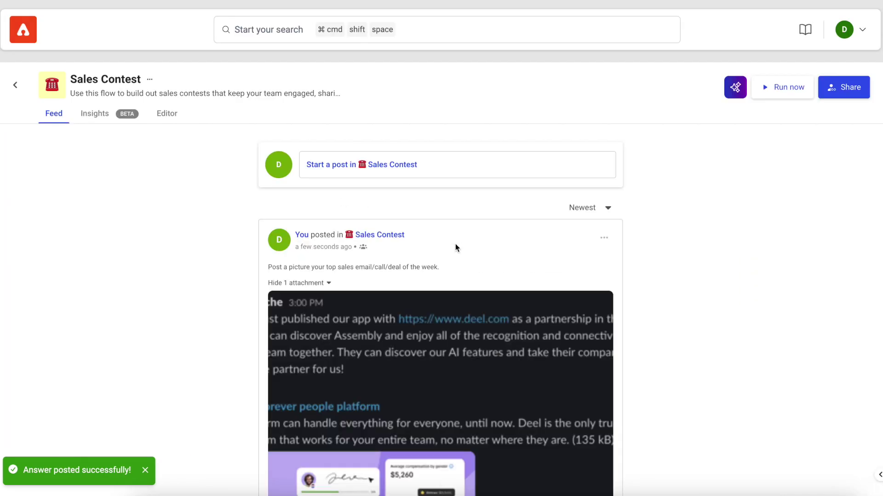
pyautogui.scroll(-5, 456, 244)
pyautogui.scroll(-3, 350, 461)
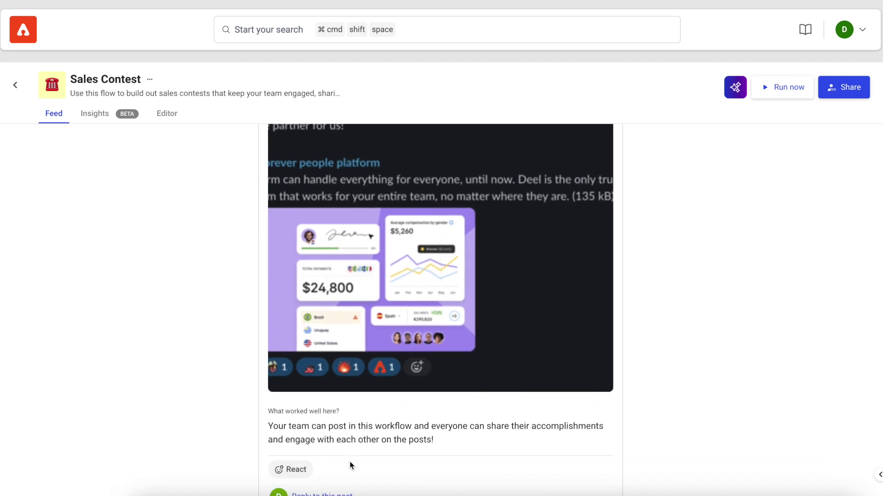
# Reply 'amazing work!' mentioning Katya with a 4-trophy boost, then return to the home feed
pyautogui.click(325, 450)
pyautogui.write('amz')
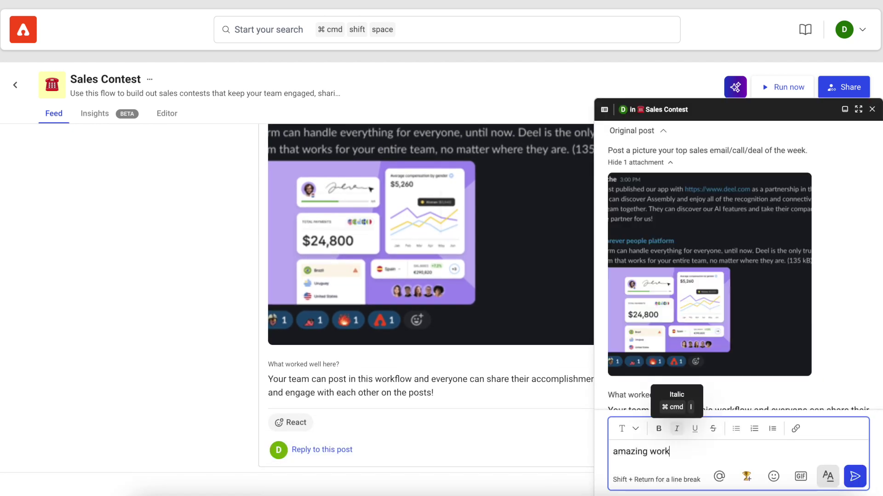
pyautogui.write('! @katya')
pyautogui.click(711, 407)
pyautogui.moveTo(686, 450)
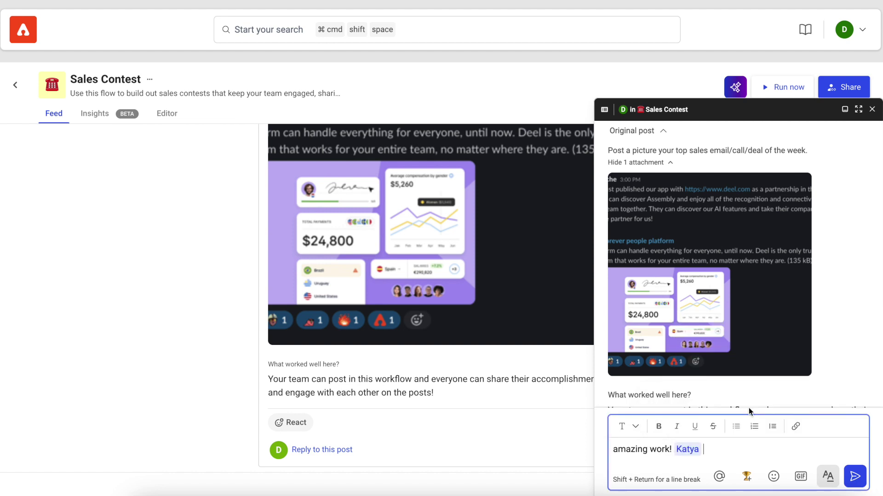
pyautogui.click(719, 424)
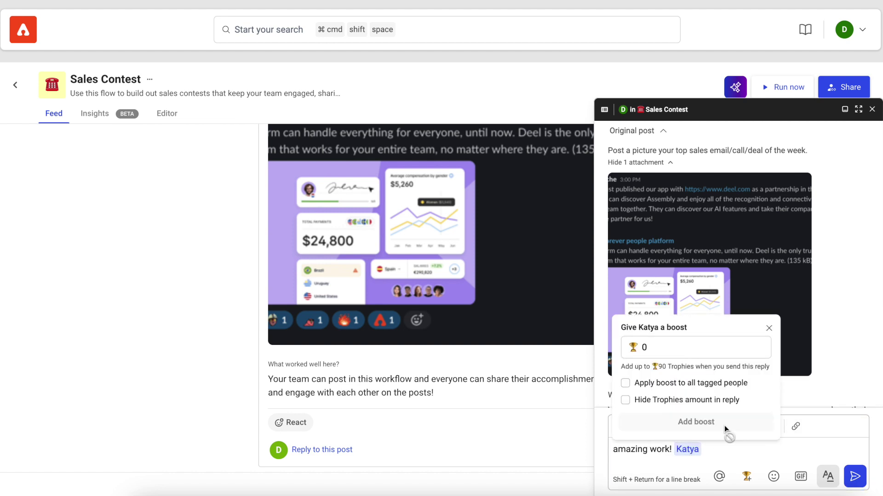
pyautogui.click(650, 349)
pyautogui.write('4')
pyautogui.click(695, 422)
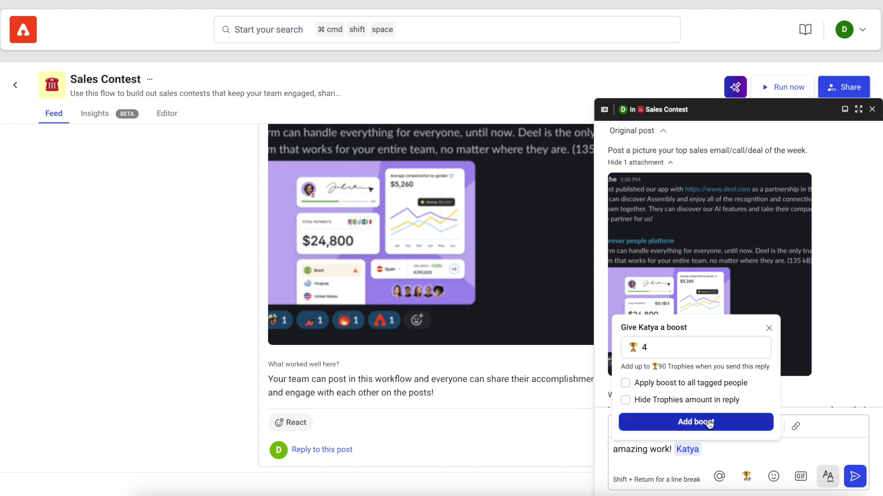
pyautogui.click(855, 477)
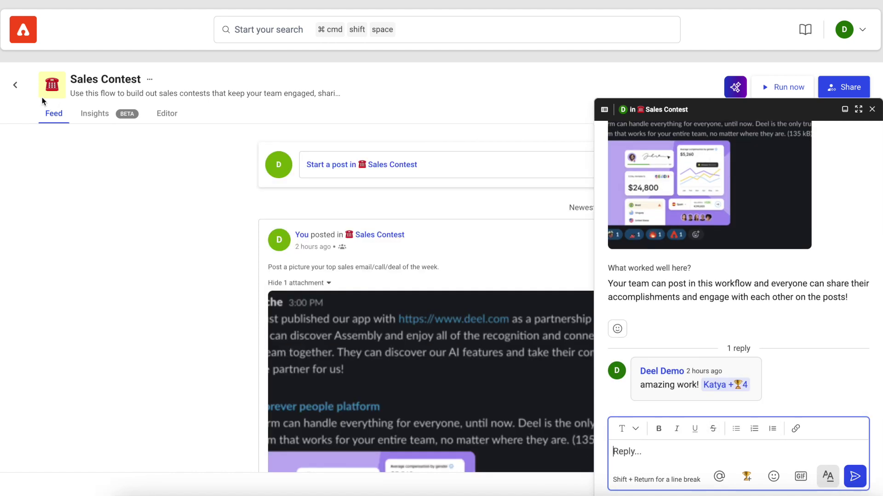
pyautogui.click(15, 84)
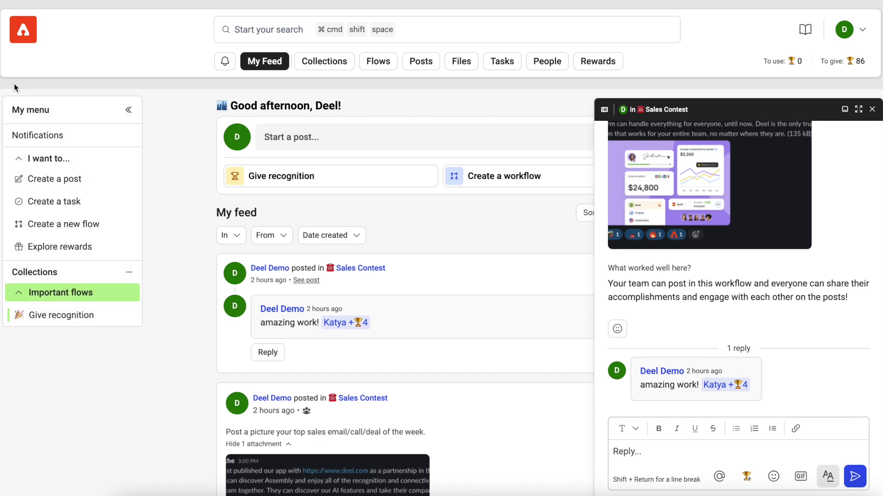
# Share the Sales Contest post as an announcement titled 'Sales contest winner!' with a description
pyautogui.click(646, 402)
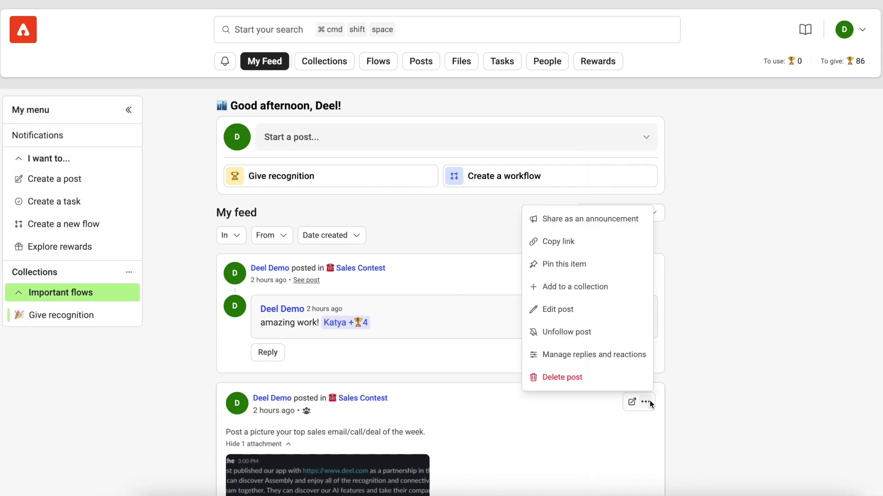
pyautogui.click(597, 219)
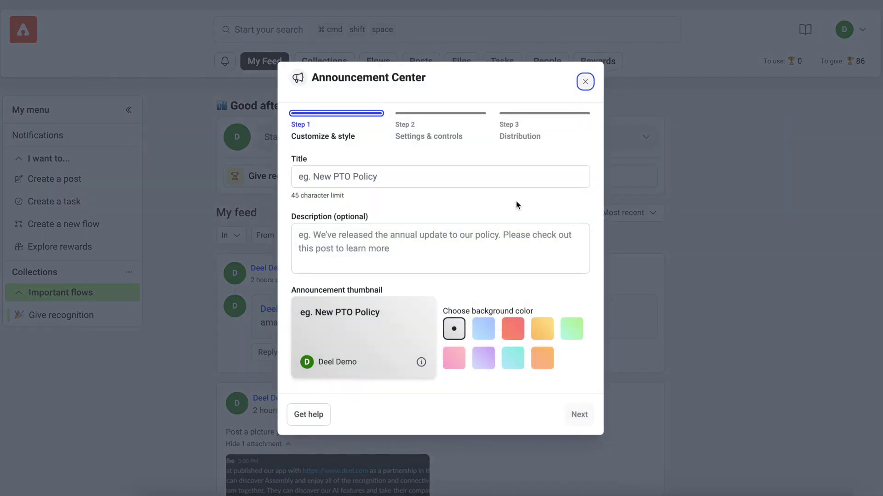
pyautogui.click(338, 177)
pyautogui.write('Sales contest winner!')
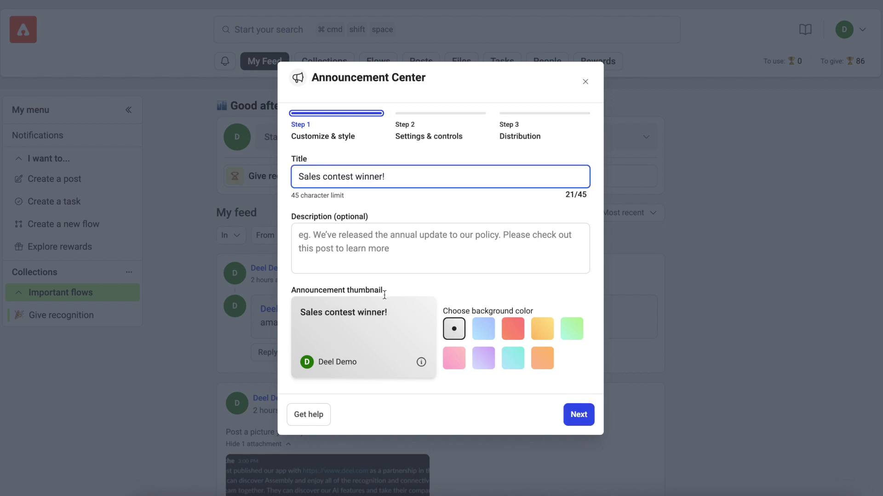
pyautogui.click(391, 245)
pyautogui.write('Happy to announce our winner of the sales contest, Katya! We are looking forward to onboarding all of the new customers who find us through our new Deel partnership. Check our her post!')
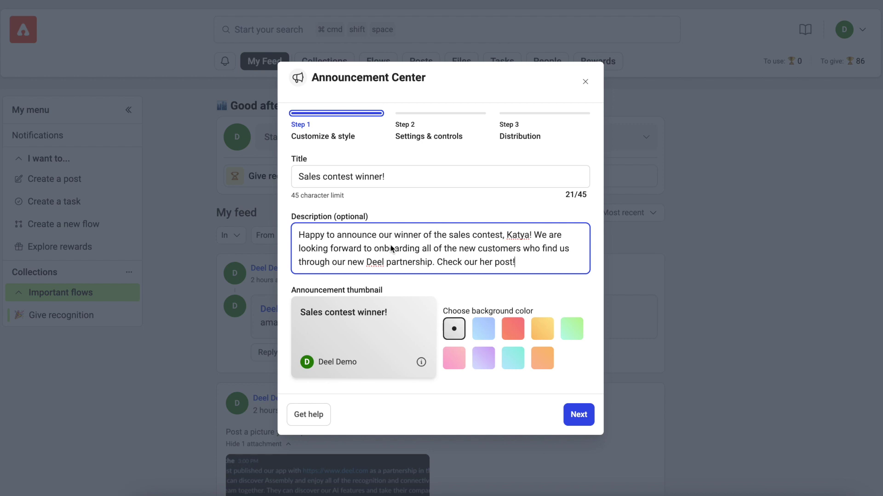
# Accept the announcement settings and distribution defaults and publish it live
pyautogui.click(578, 414)
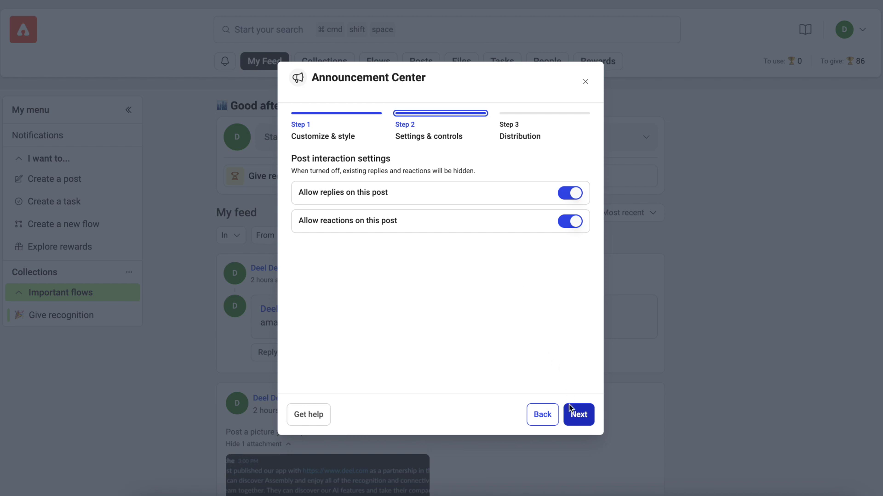
pyautogui.click(578, 415)
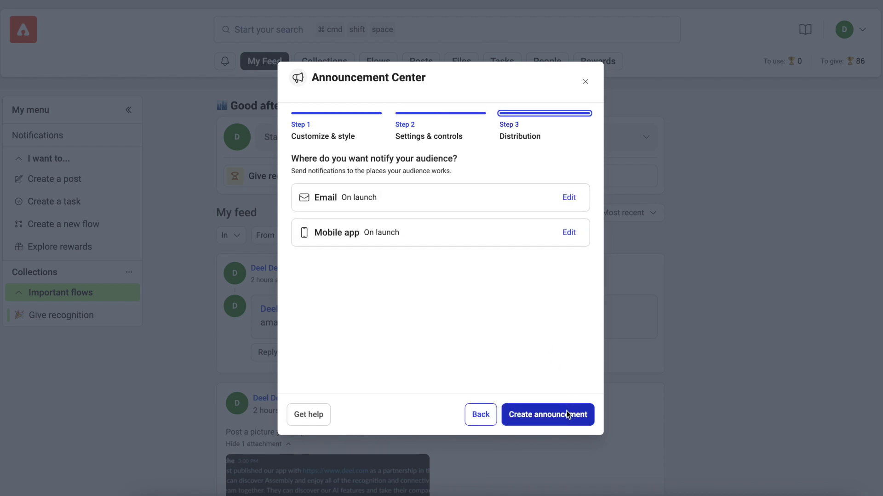
pyautogui.click(568, 415)
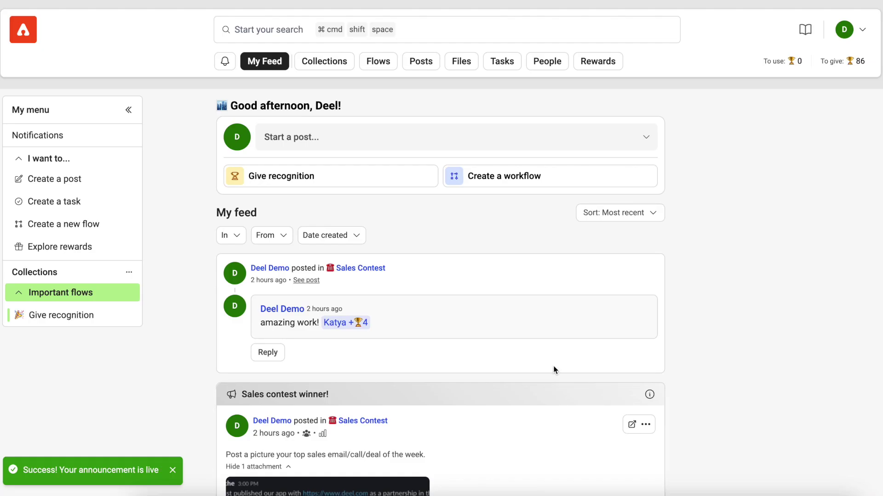